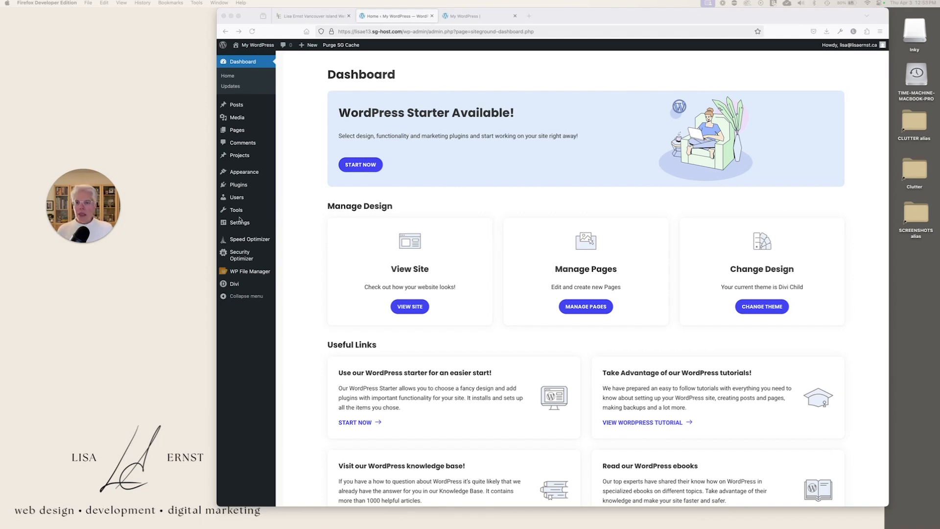
left_click(298, 112)
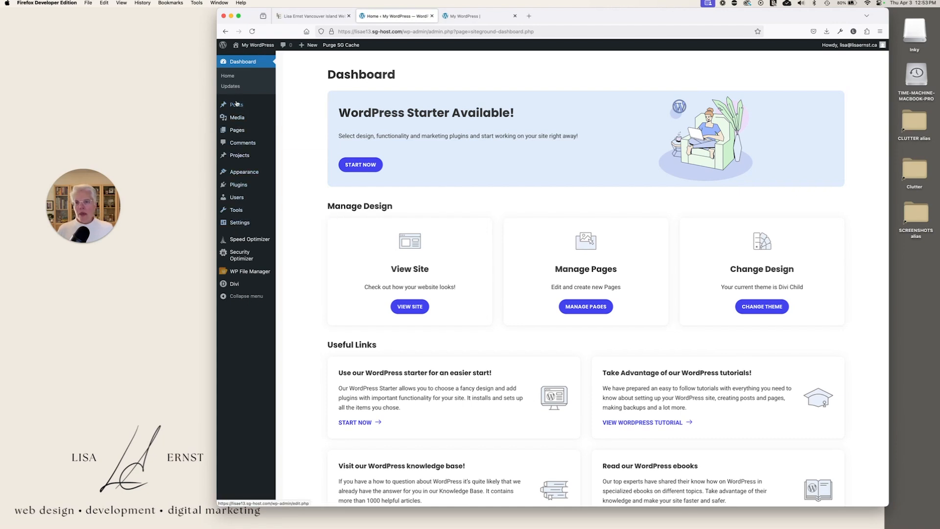
mouse_move(236, 106)
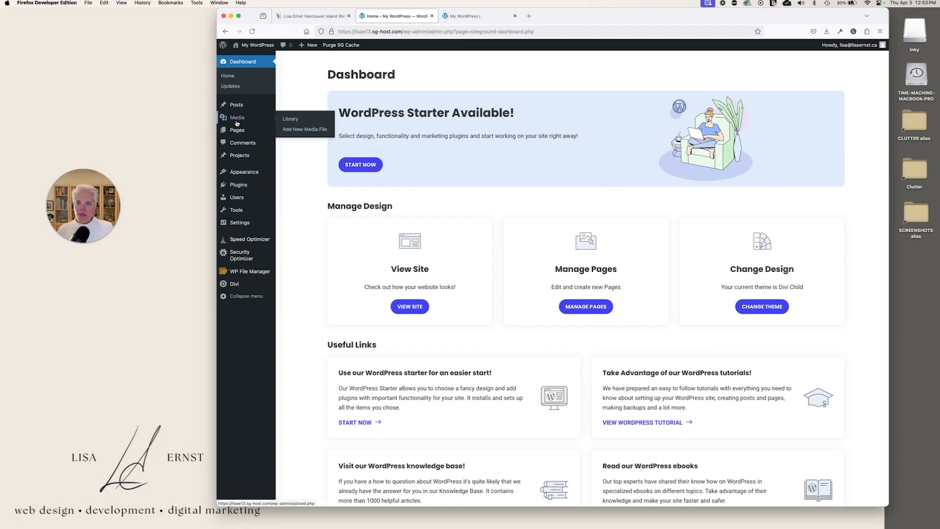
mouse_move(238, 133)
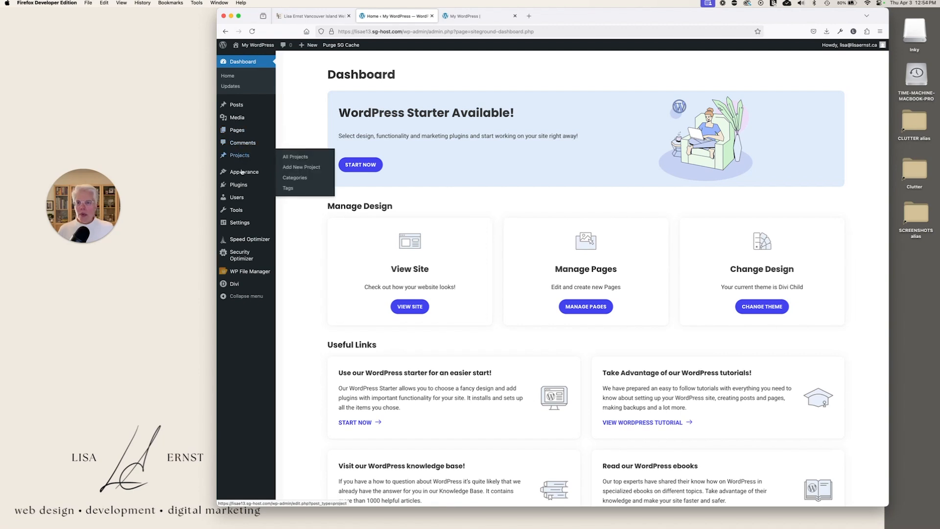
mouse_move(256, 226)
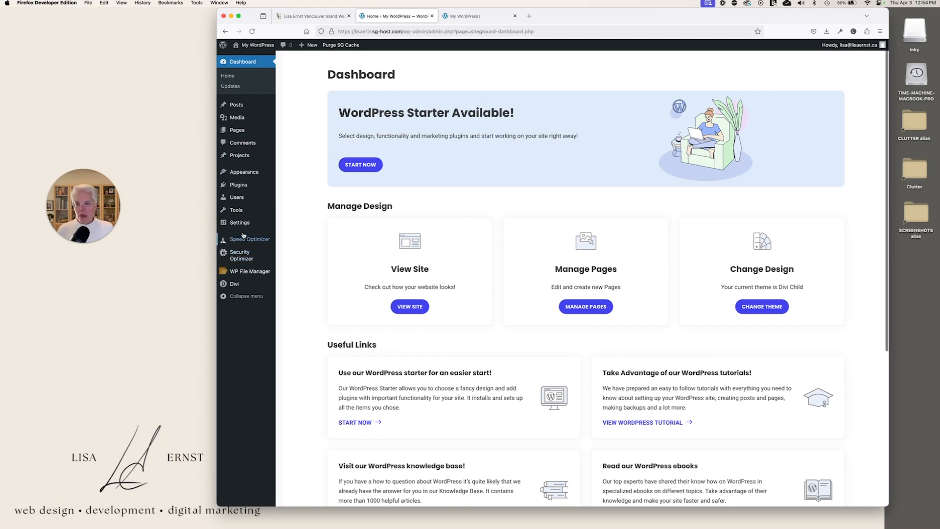
mouse_move(245, 272)
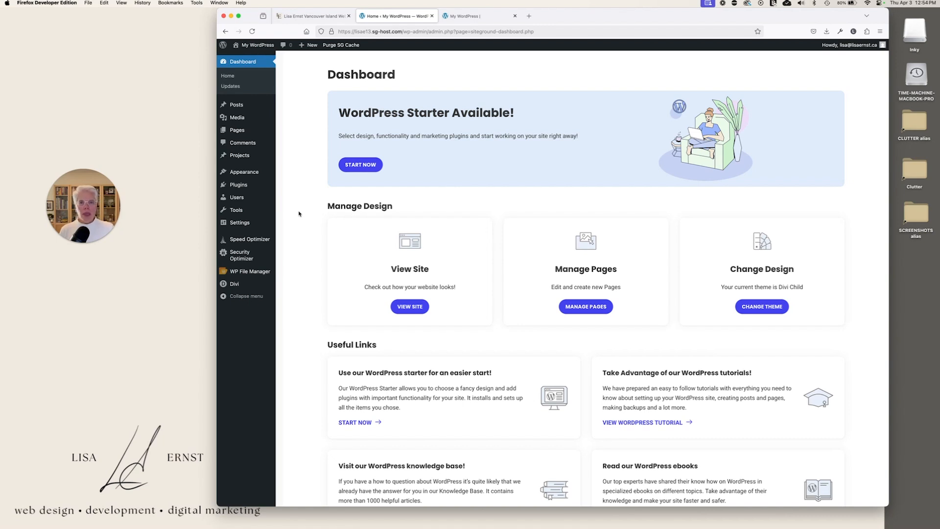
scroll(306, 259, "down", 1)
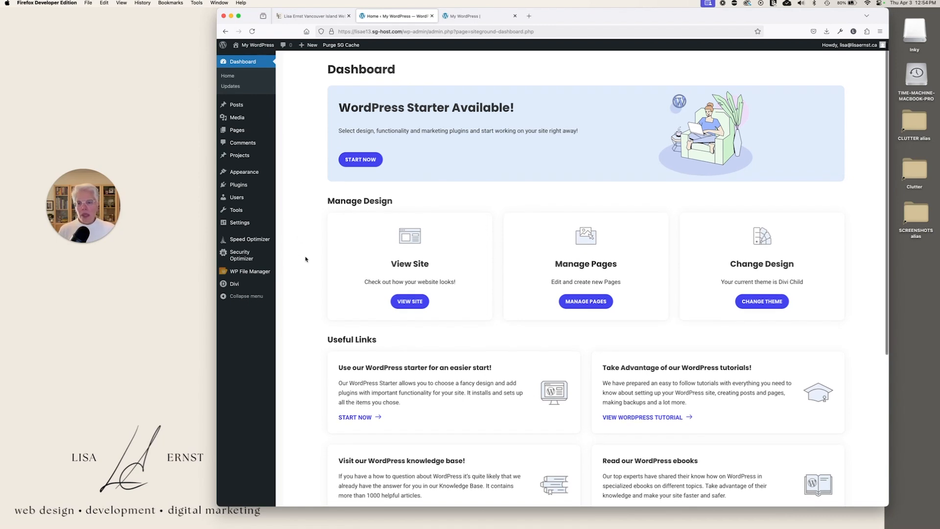
scroll(309, 230, "up", 1)
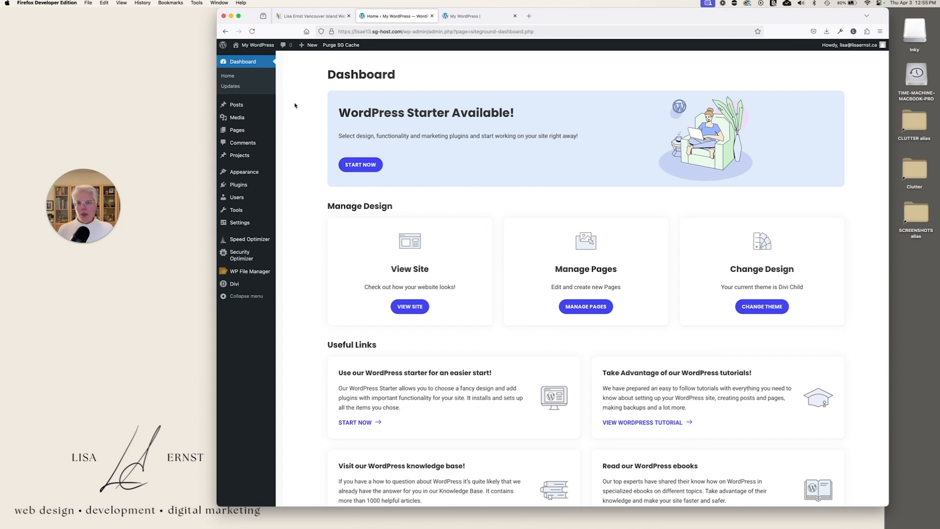
Open the list of all pages, then switch to the existing browser tab showing the site's front end.
left_click(237, 130)
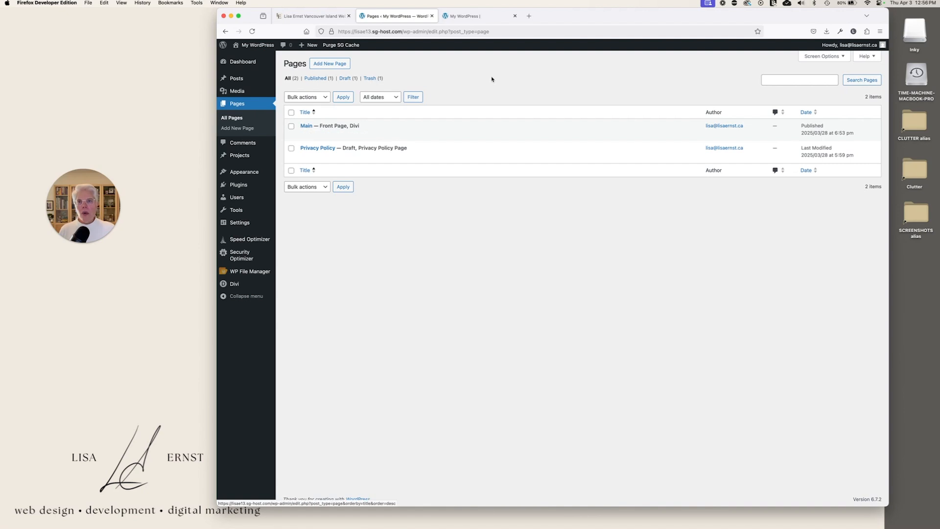
mouse_move(256, 46)
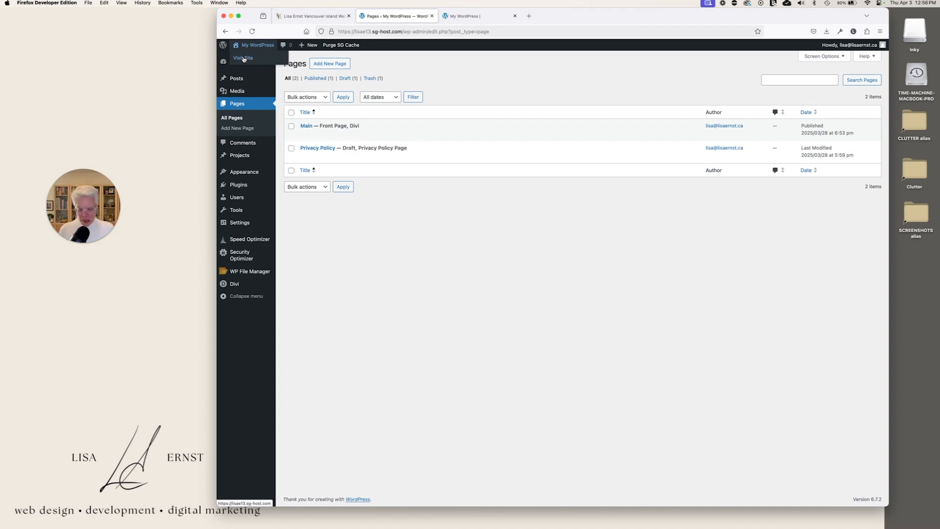
left_click(243, 58, "super")
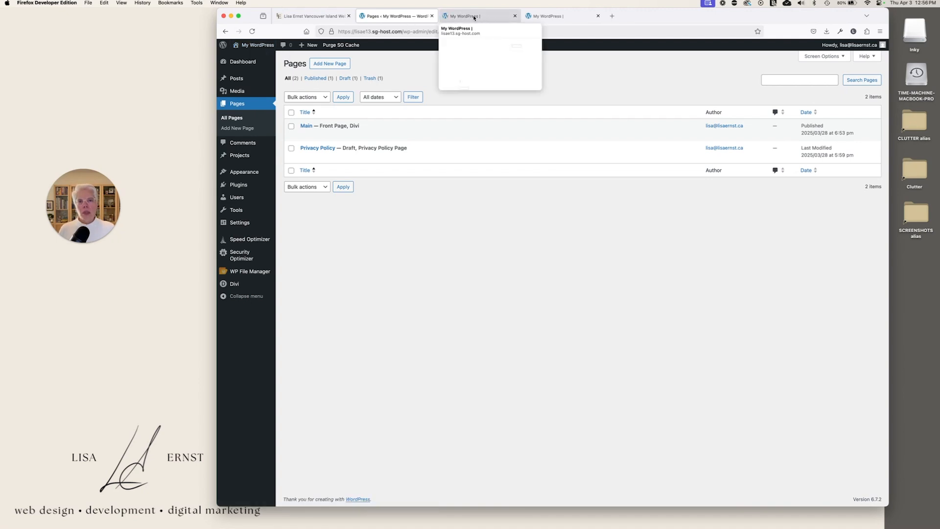
left_click(598, 15)
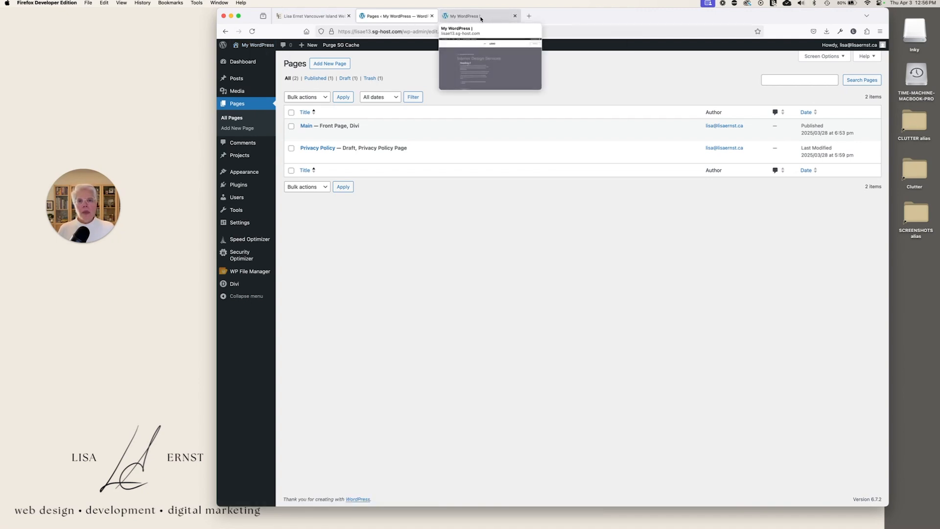
left_click(478, 19)
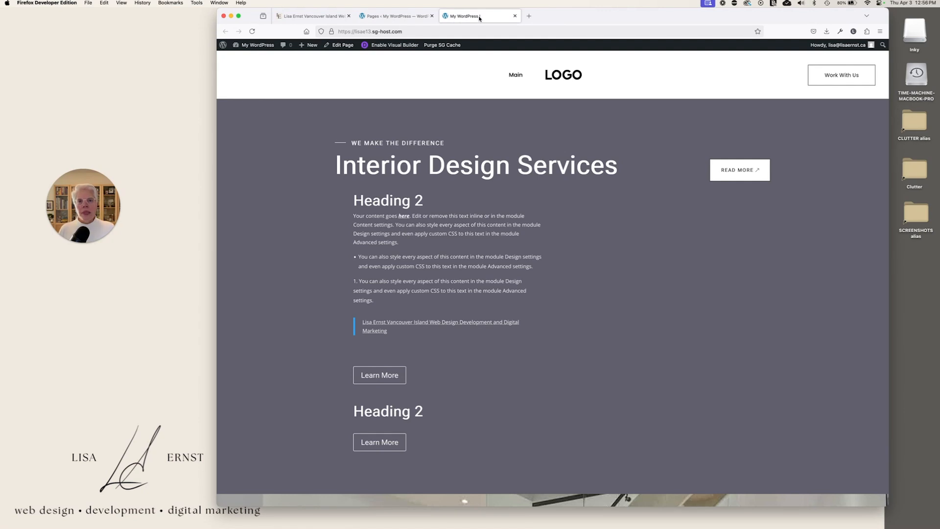
Compare the admin Pages list with the live front page by viewing both in their separate browser tabs.
mouse_move(267, 45)
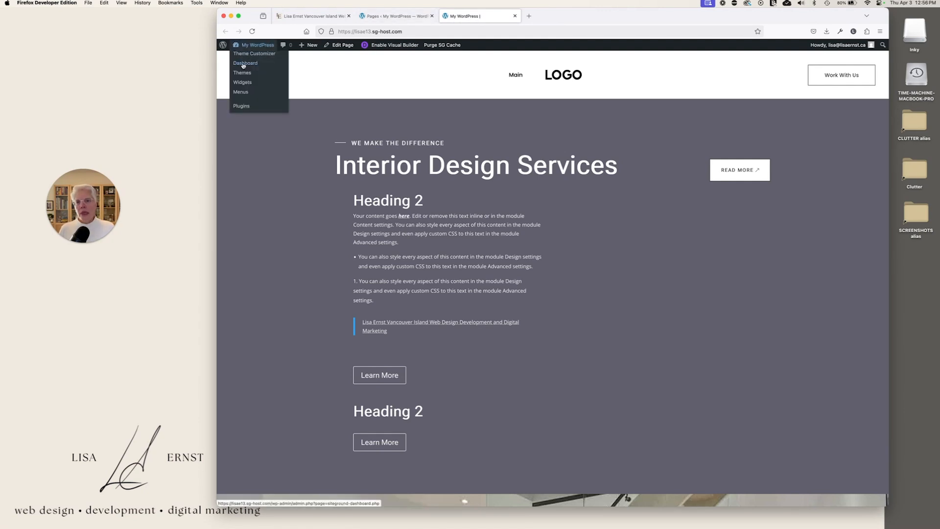
left_click(402, 17)
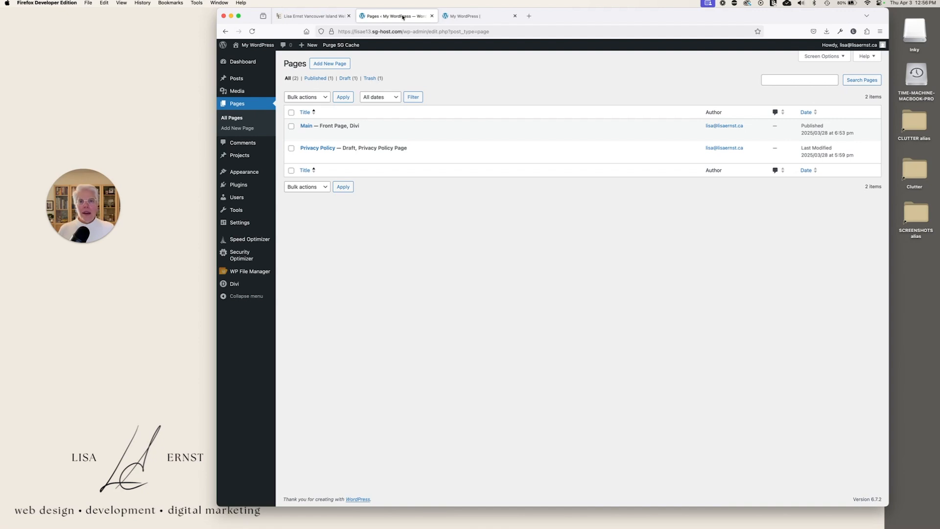
left_click(478, 18)
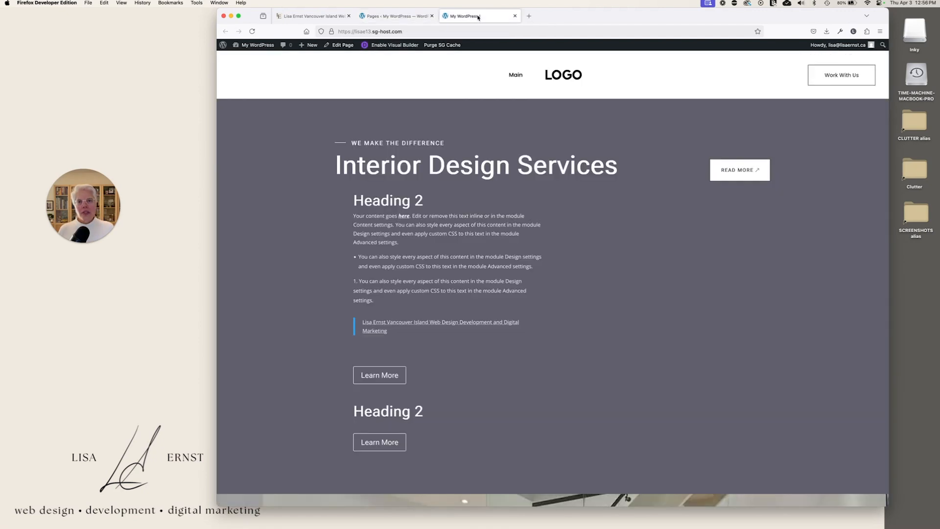
left_click(396, 16)
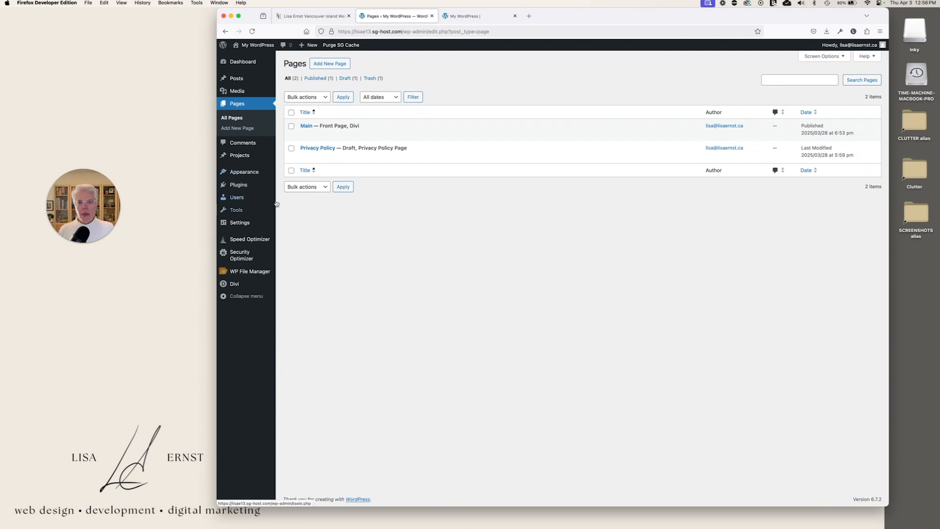
left_click(484, 18)
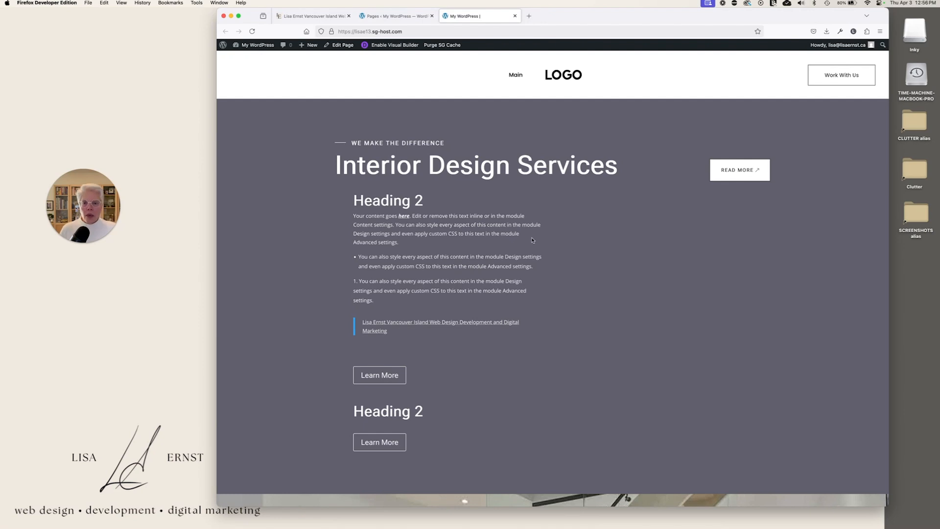
scroll(552, 244, "down", 3)
scroll(565, 249, "up", 3)
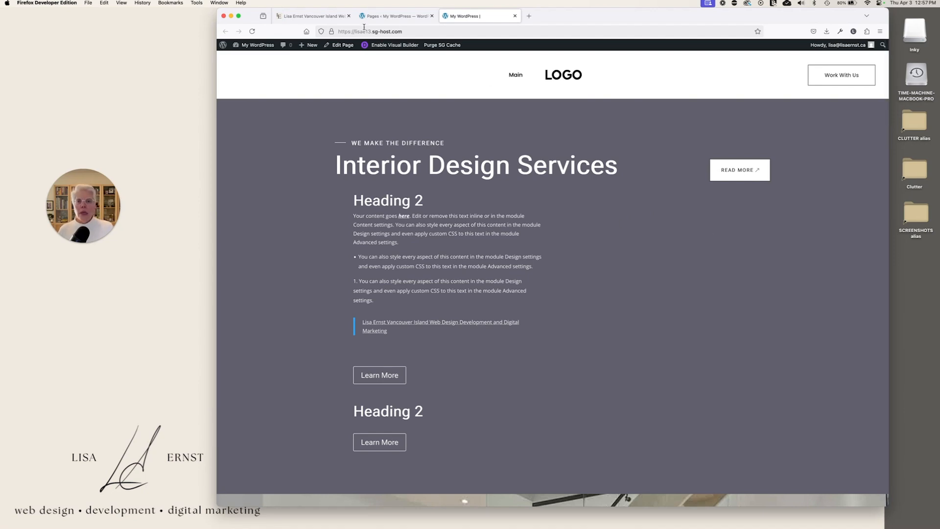
Enable the Visual Builder on the front page and look over the rows of the Interior Design Services section.
left_click(393, 46)
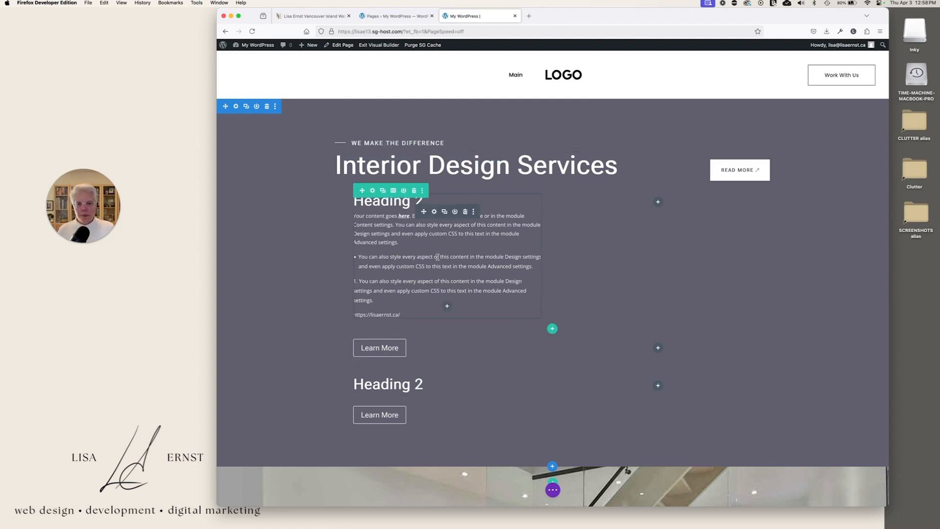
scroll(560, 384, "down", 1)
scroll(560, 387, "down", 1)
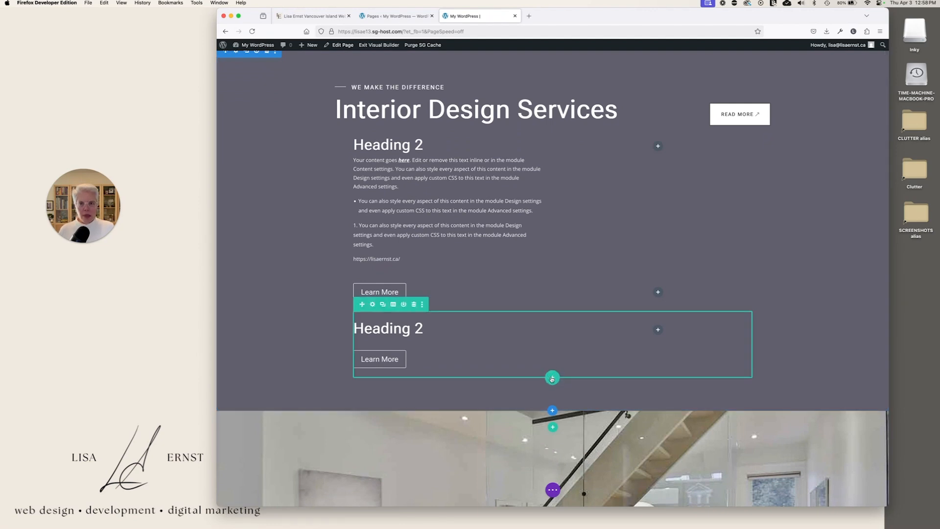
scroll(553, 379, "up", 2)
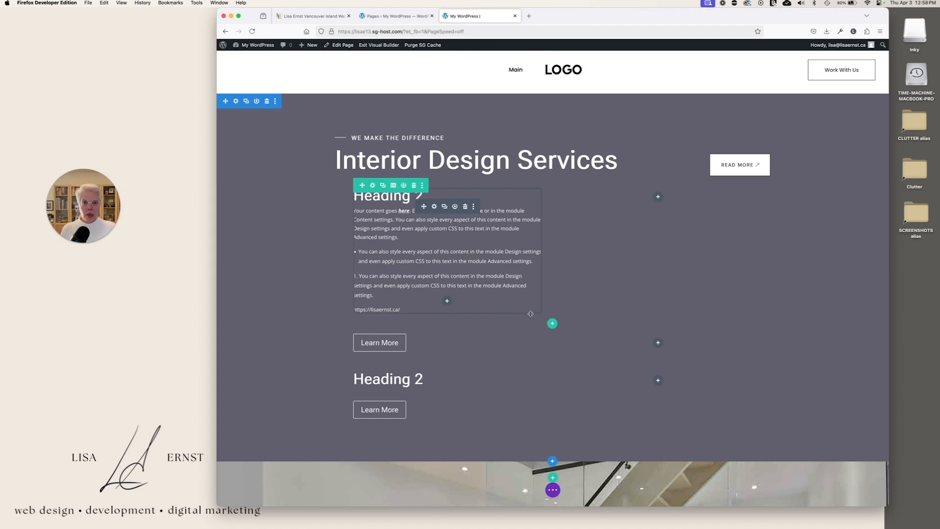
scroll(524, 305, "down", 3)
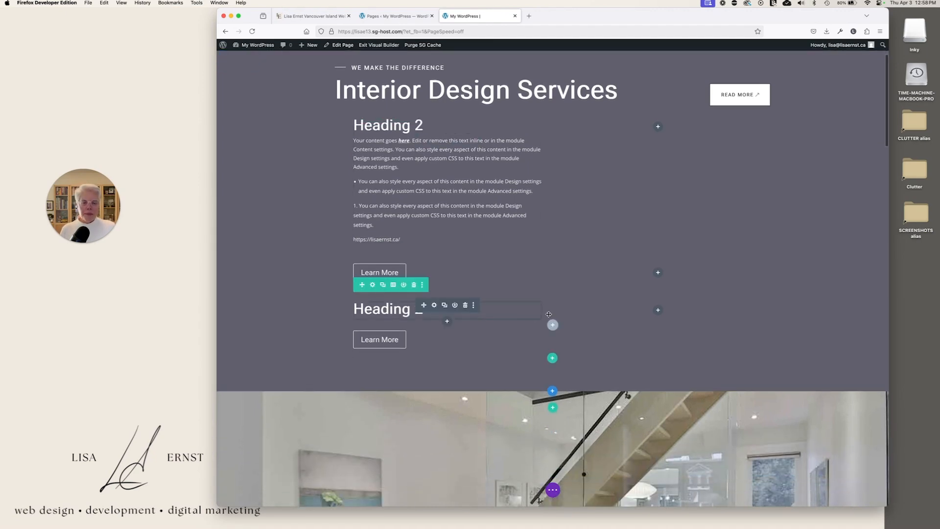
scroll(550, 321, "up", 3)
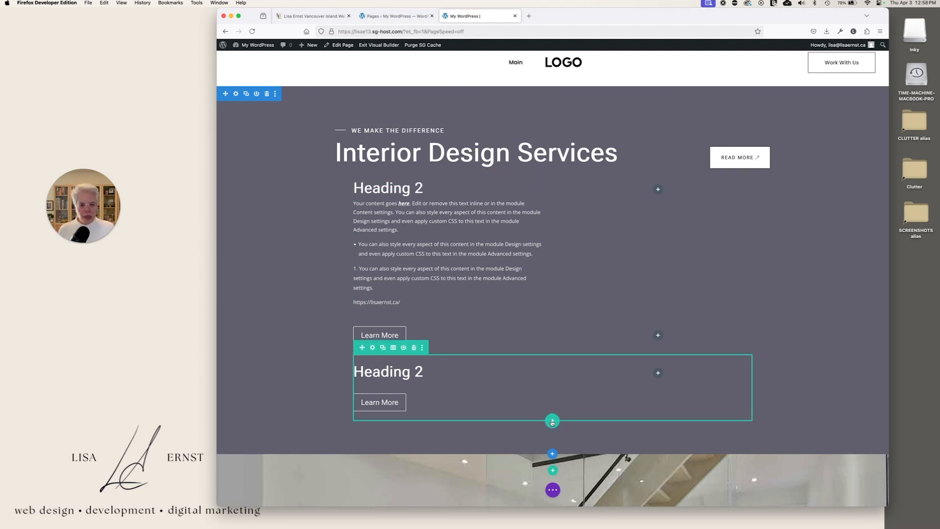
scroll(552, 422, "up", 1)
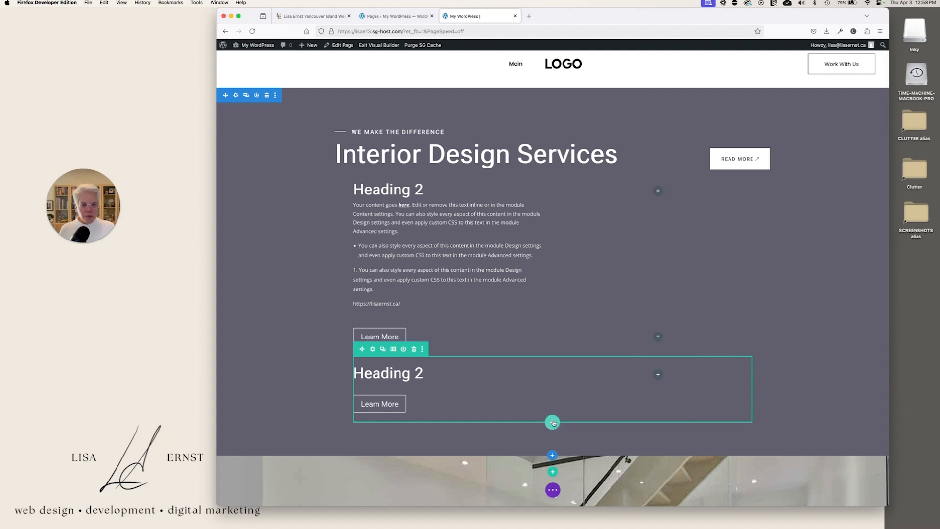
Insert a row with two equal columns below the second Heading 2 row and add a Text module to its first column.
left_click(553, 423)
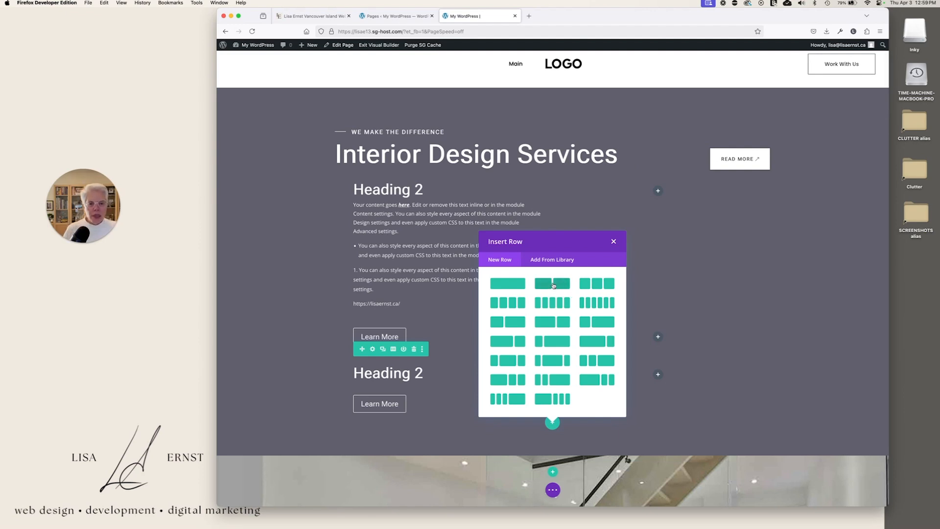
left_click(552, 284)
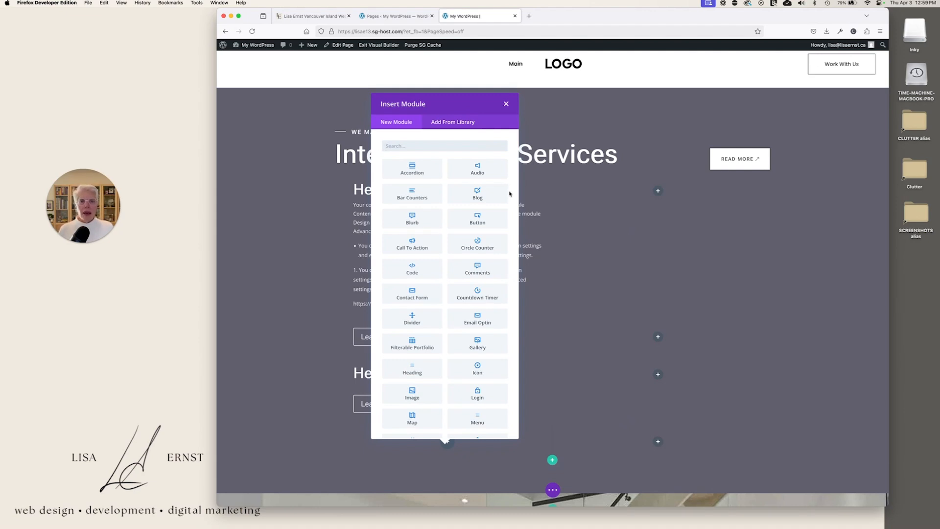
scroll(509, 193, "down", 5)
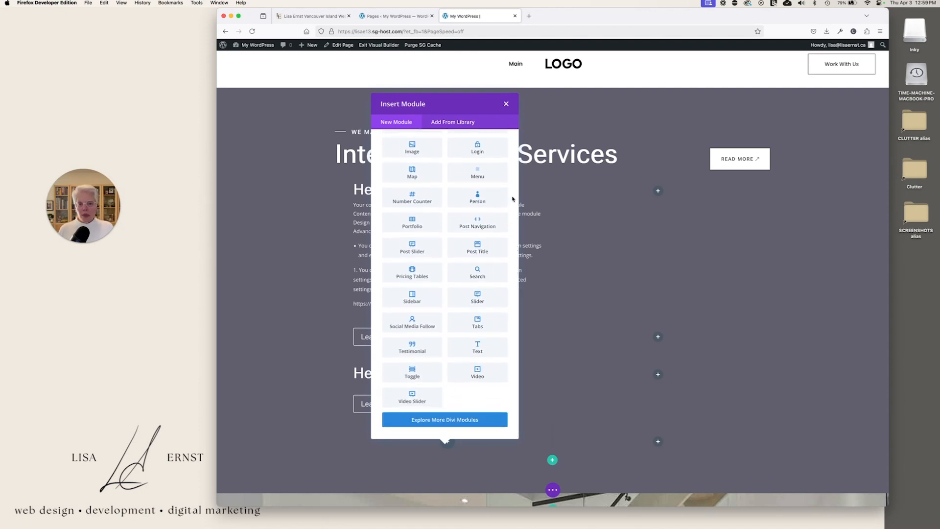
scroll(513, 199, "up", 5)
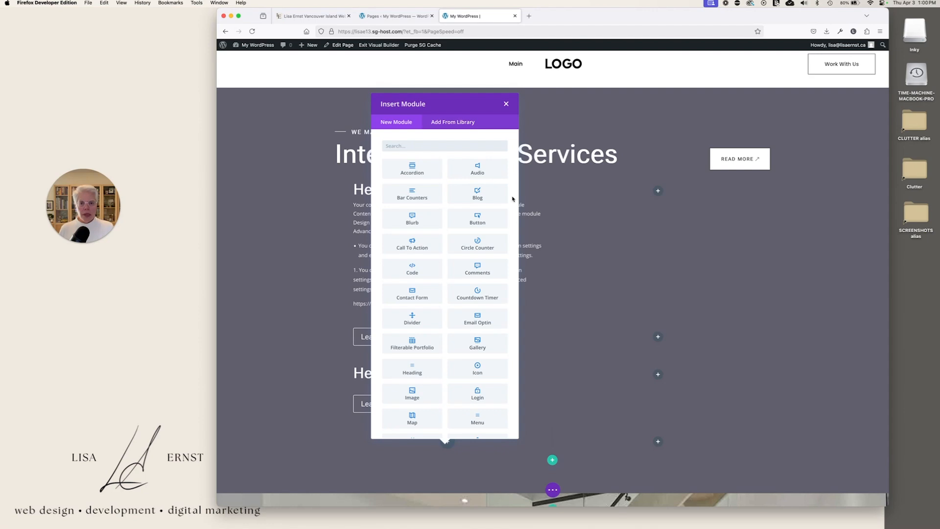
scroll(480, 267, "down", 10)
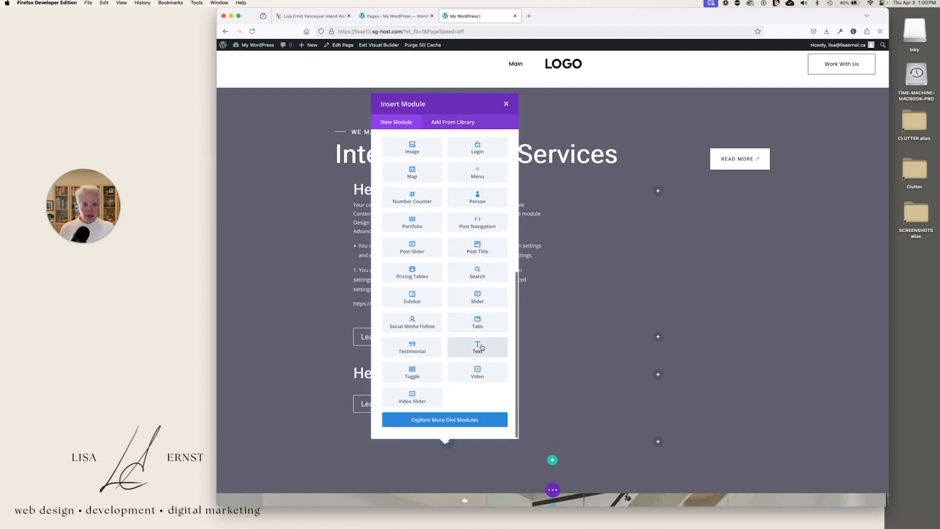
scroll(478, 338, "up", 10)
left_click(398, 147)
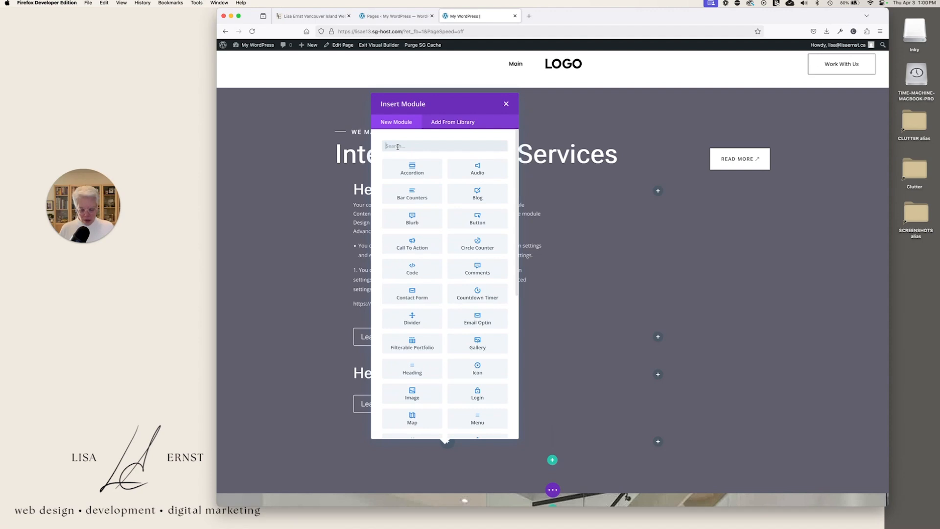
type("text")
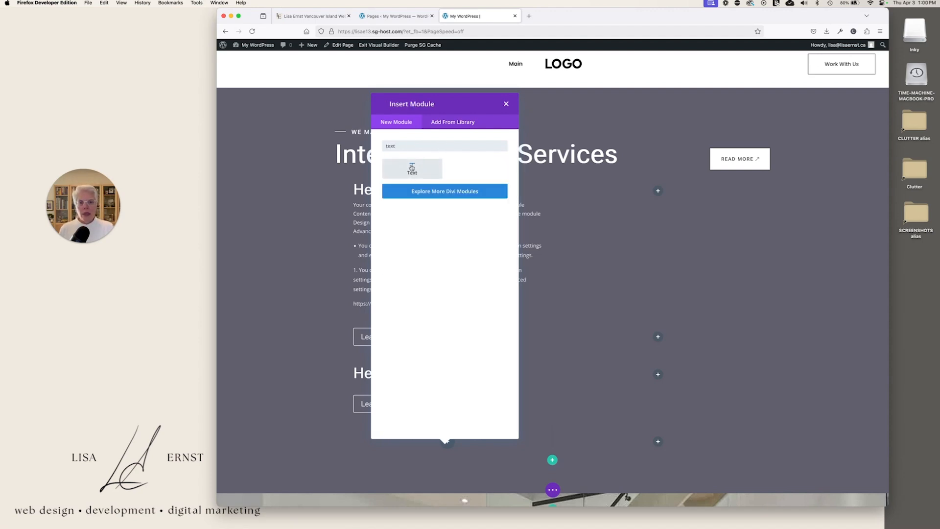
left_click(412, 168)
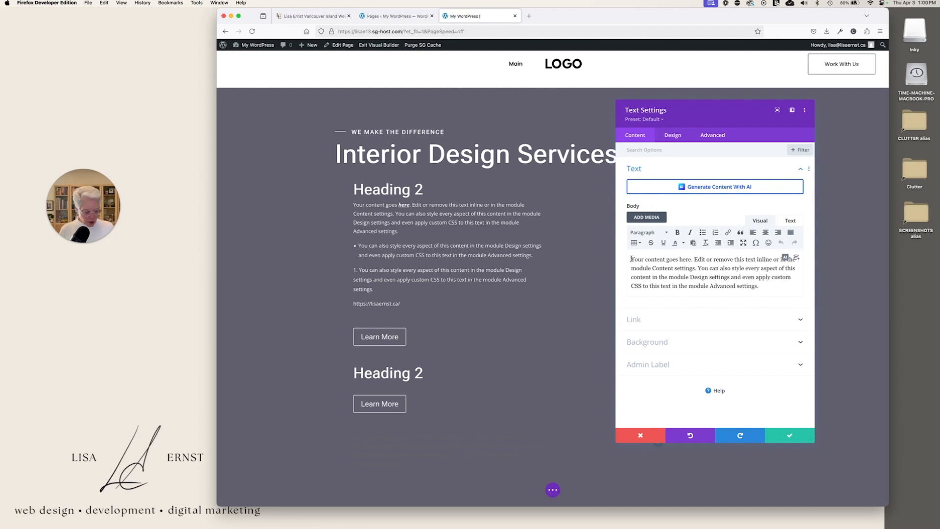
Add the line "Heading 2" above the placeholder paragraph in the new Text module's body.
key("Return")
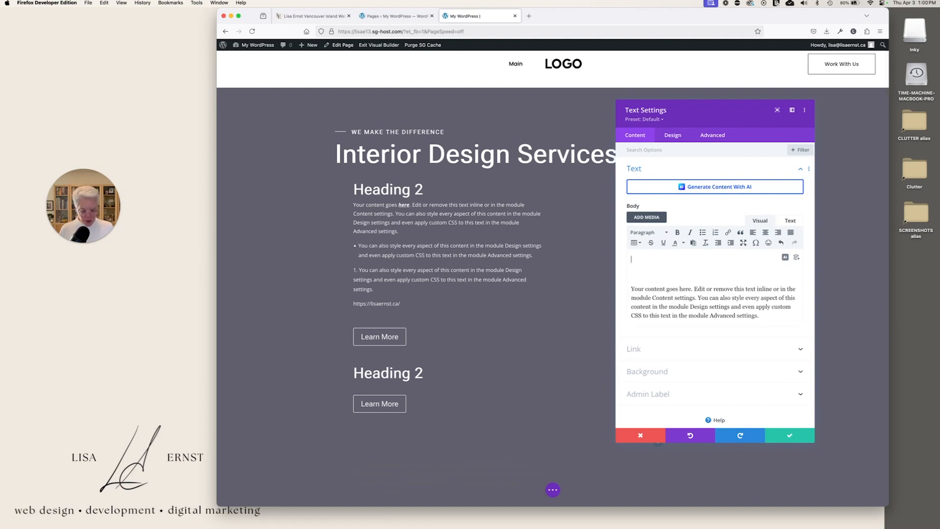
type("Heading 2")
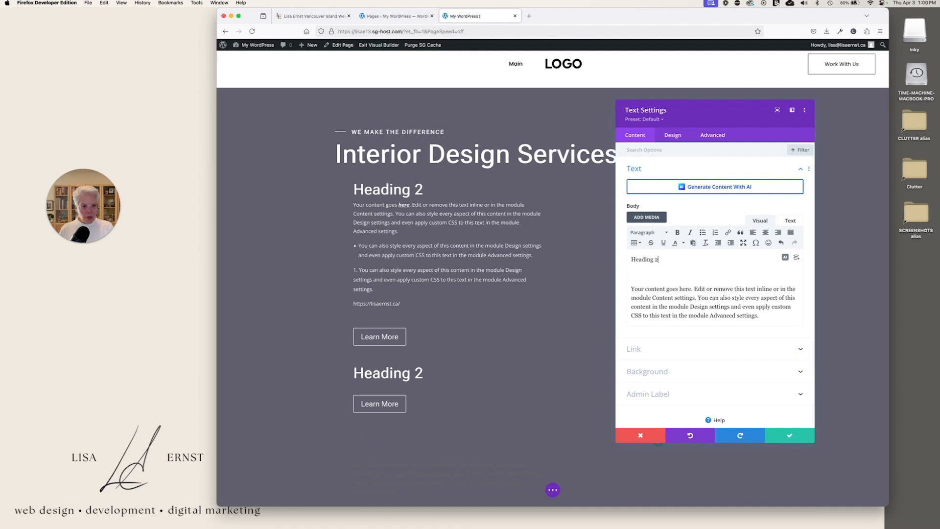
scroll(441, 415, "down", 4)
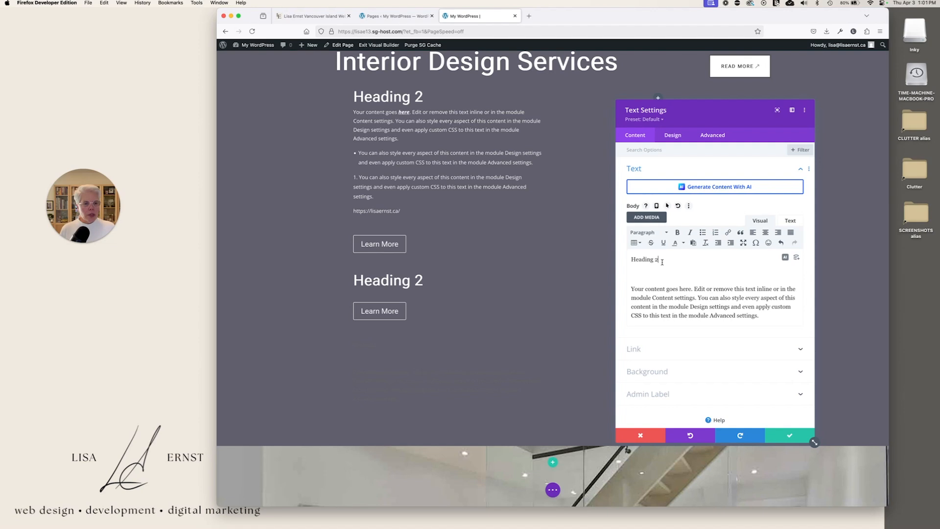
Format the "Heading 2" line in the Text module's body with the Heading 2 paragraph style.
left_click_drag(664, 260, 628, 259)
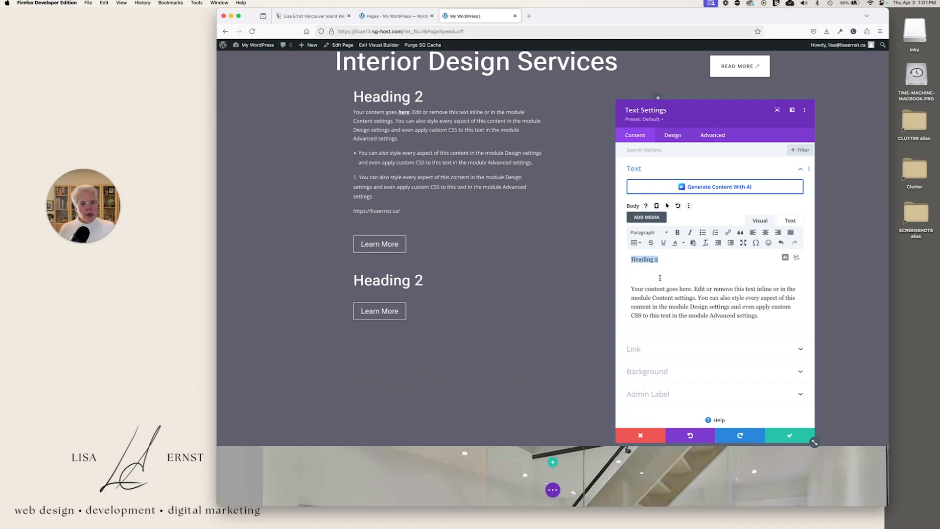
left_click(666, 233)
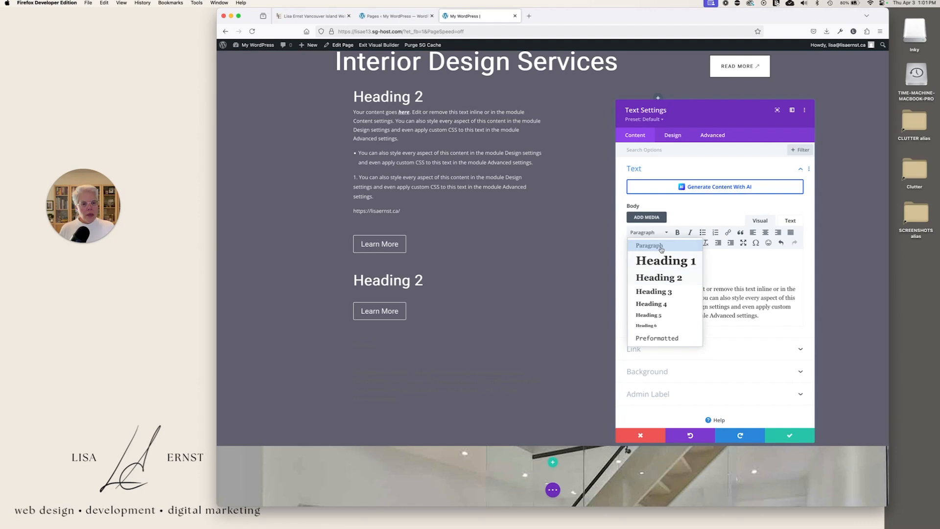
left_click(663, 278)
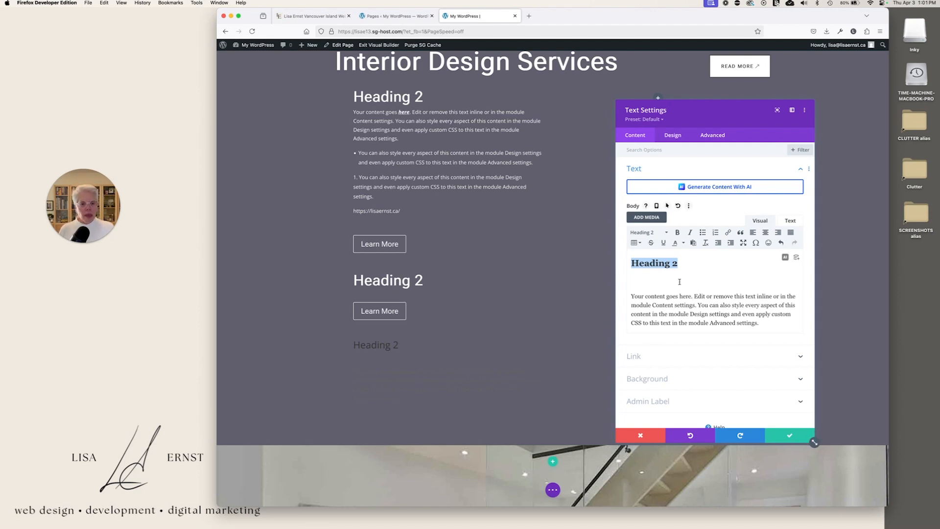
Set the Text module's Heading 2 text color to white and its text size to 40px.
left_click(674, 137)
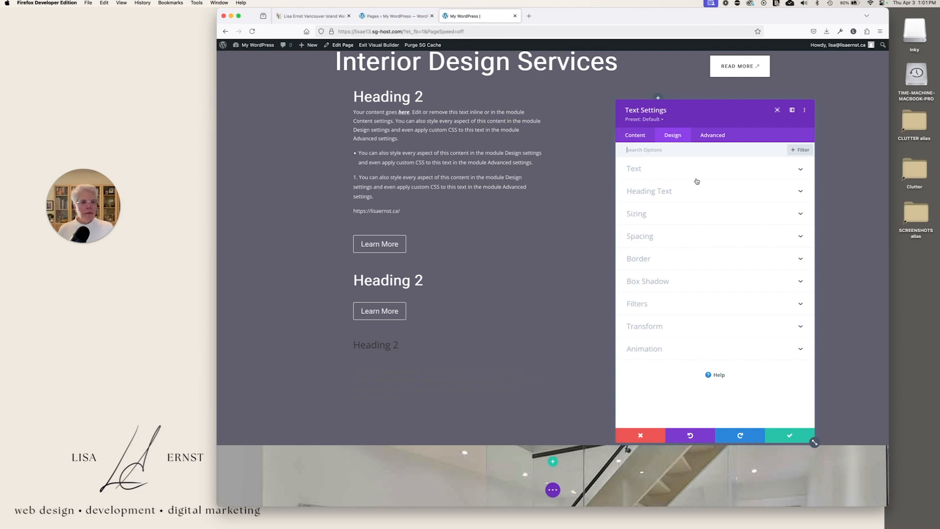
left_click(650, 192)
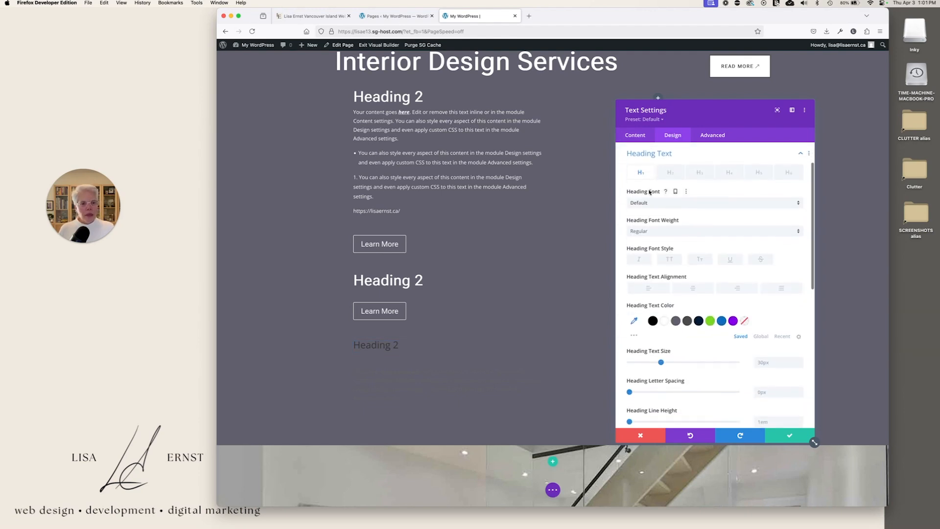
left_click(670, 173)
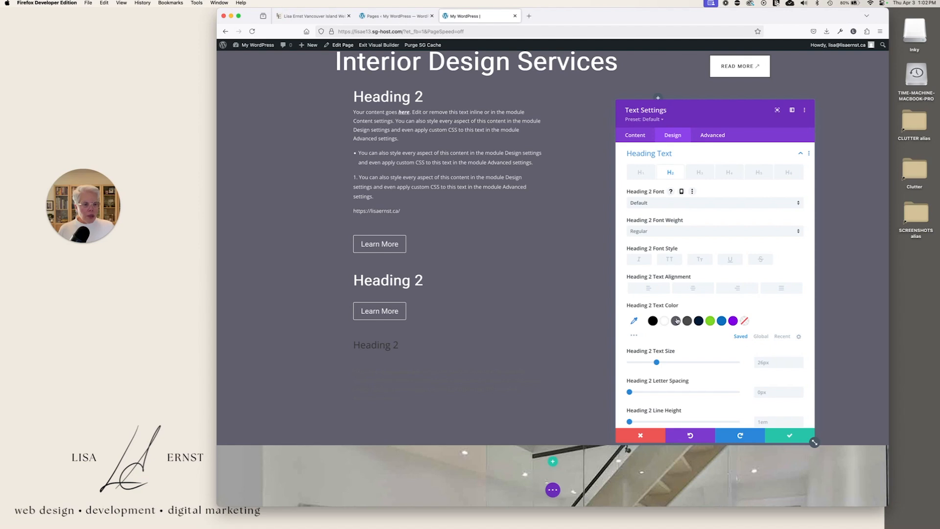
left_click(665, 322)
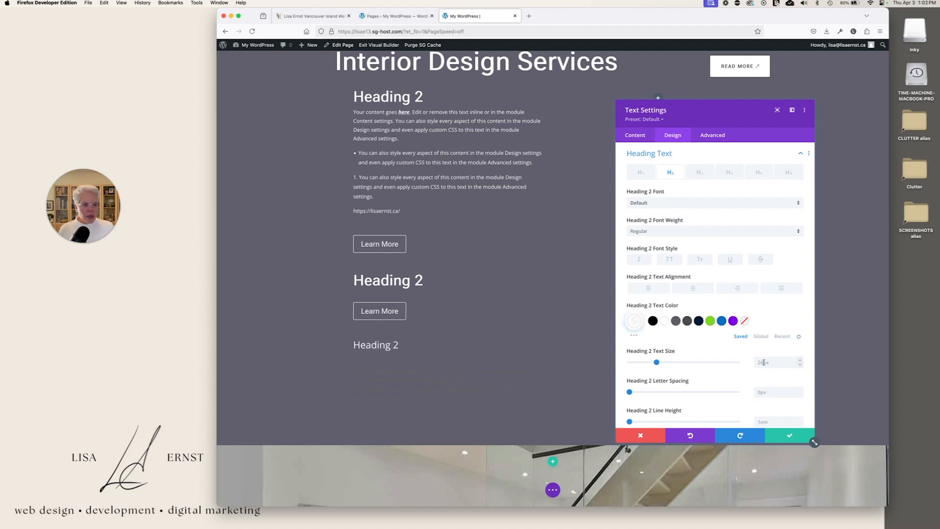
left_click(762, 361)
type("40")
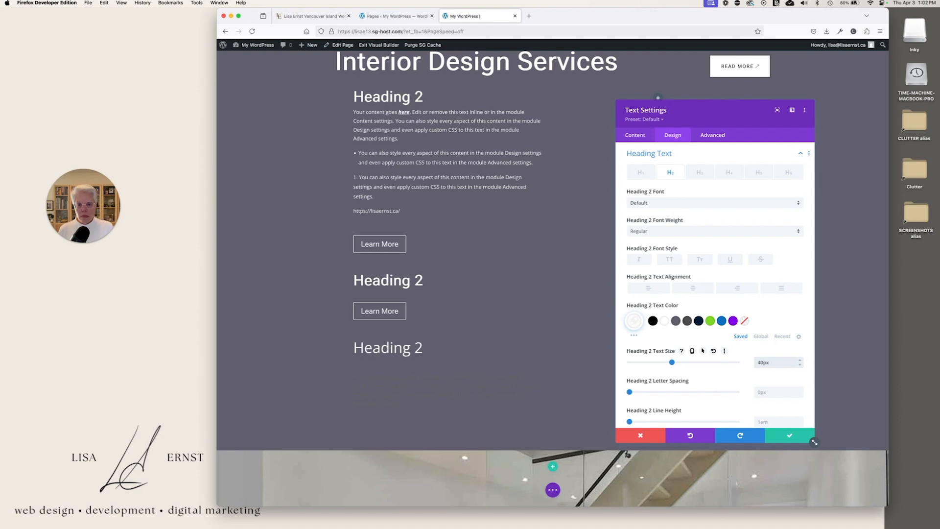
Set the module's Heading 2 font weight to Bold and its font to Roboto Flex.
left_click(675, 233)
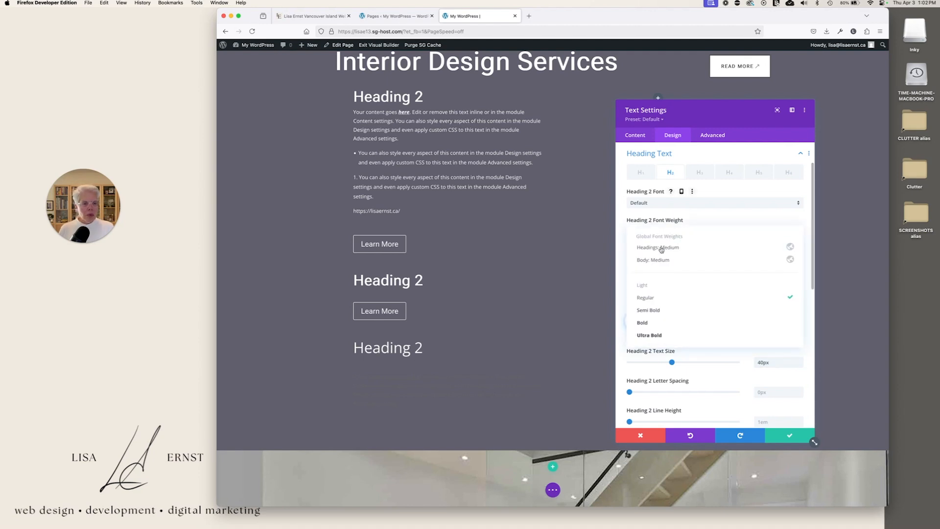
left_click(666, 323)
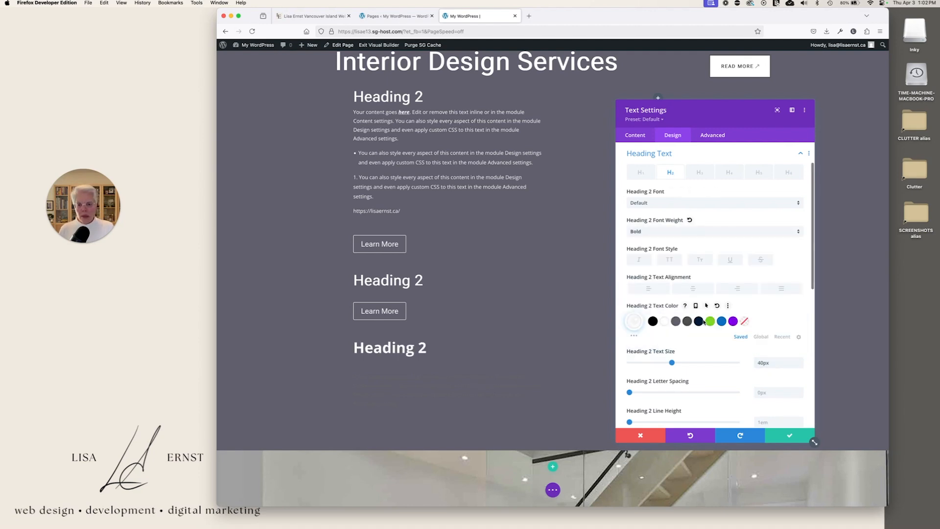
left_click(664, 202)
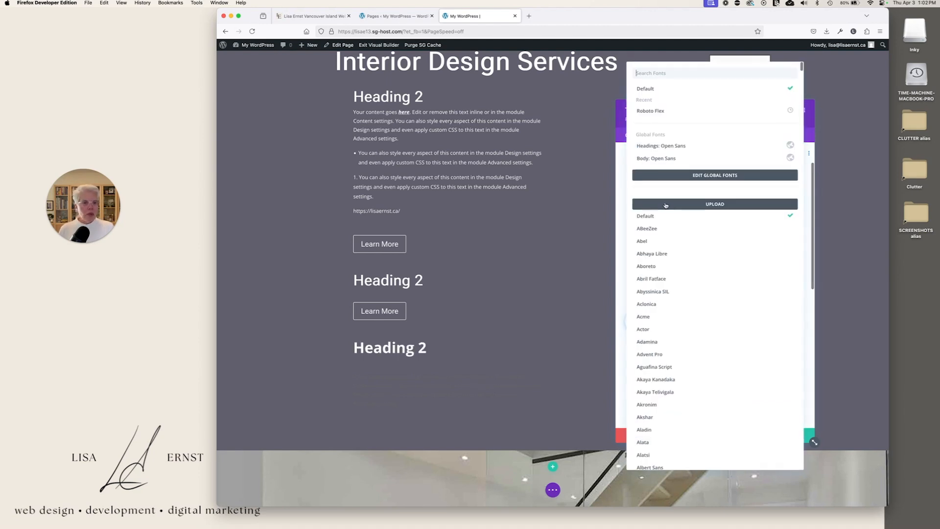
left_click(666, 112)
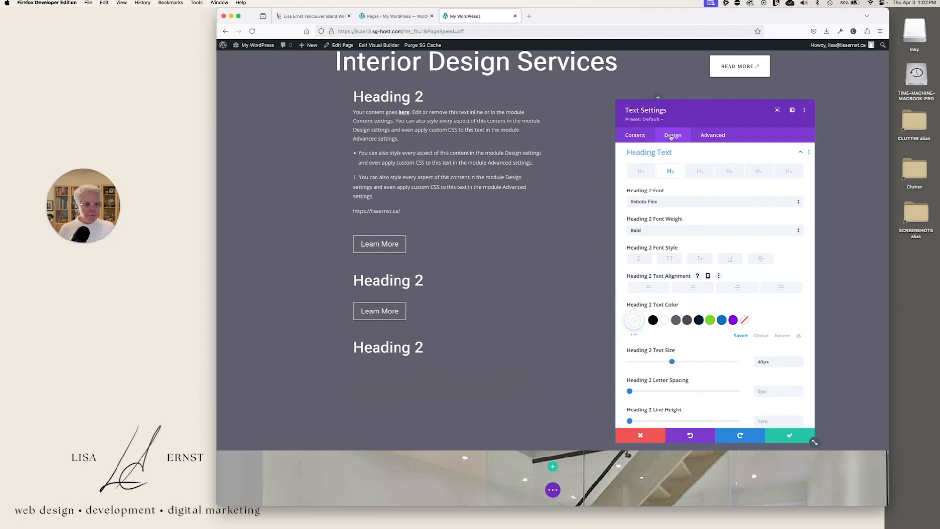
Set the Text module's body text color to white and its font to Roboto Flex.
scroll(707, 277, "up", 2)
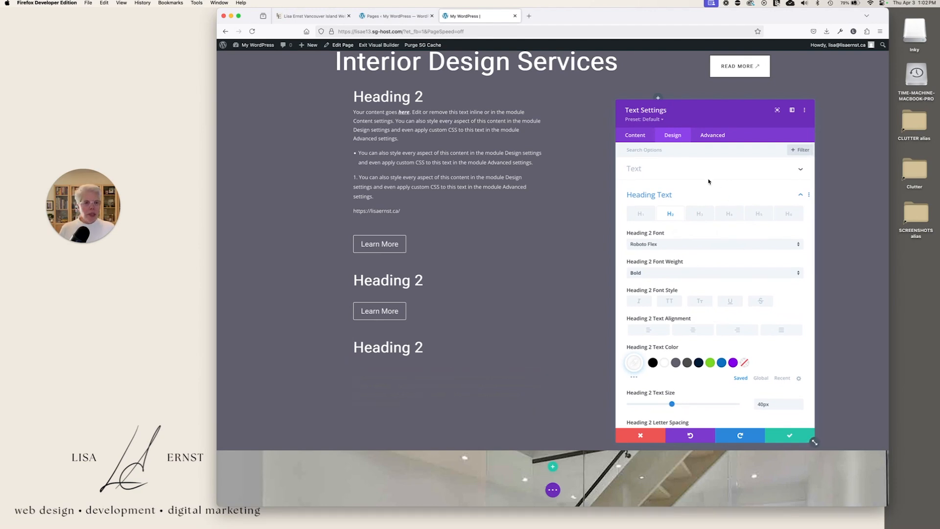
left_click(640, 169)
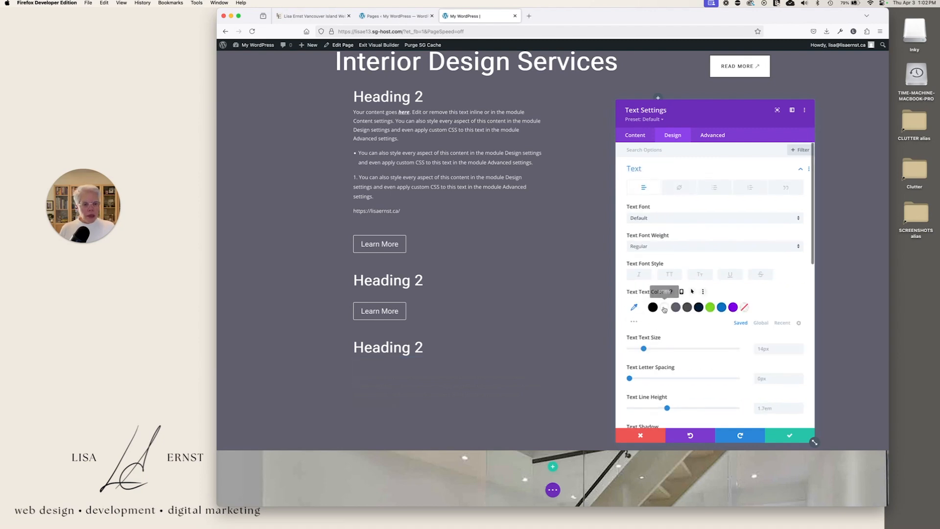
left_click(664, 308)
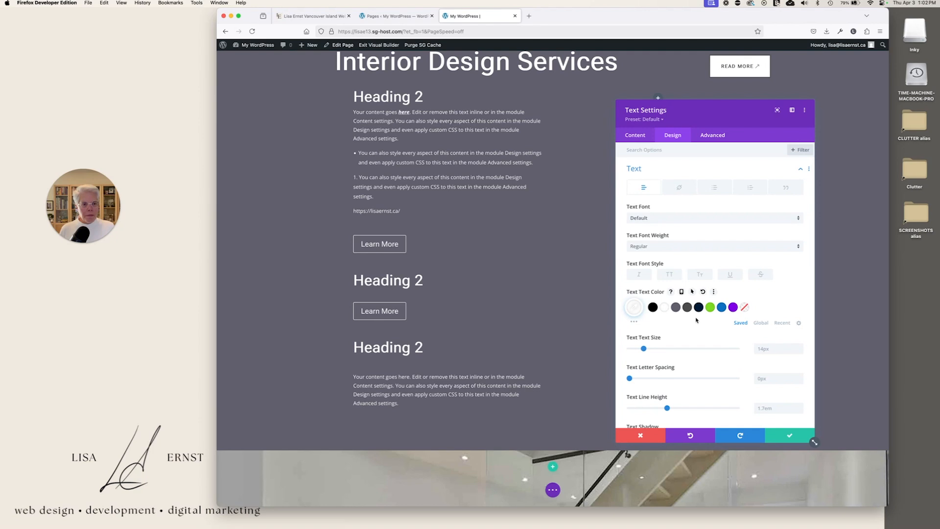
left_click(693, 219)
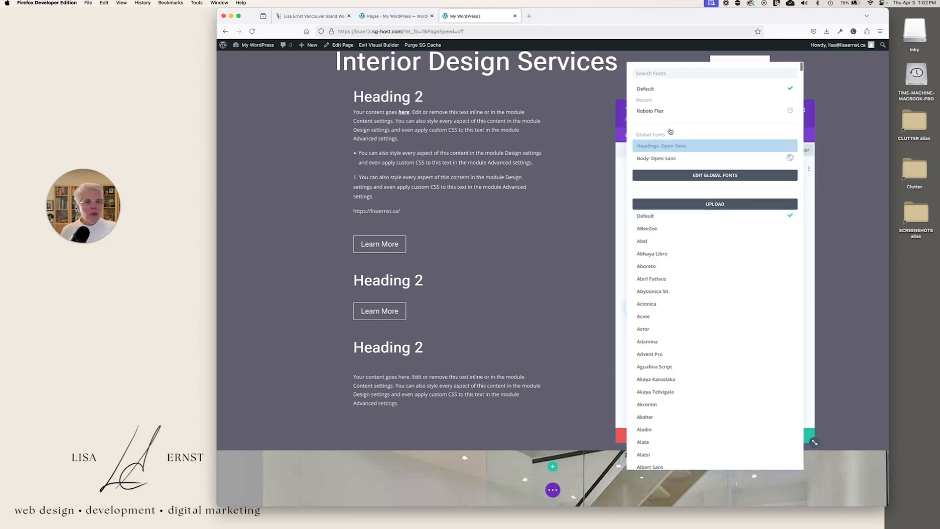
left_click(671, 110)
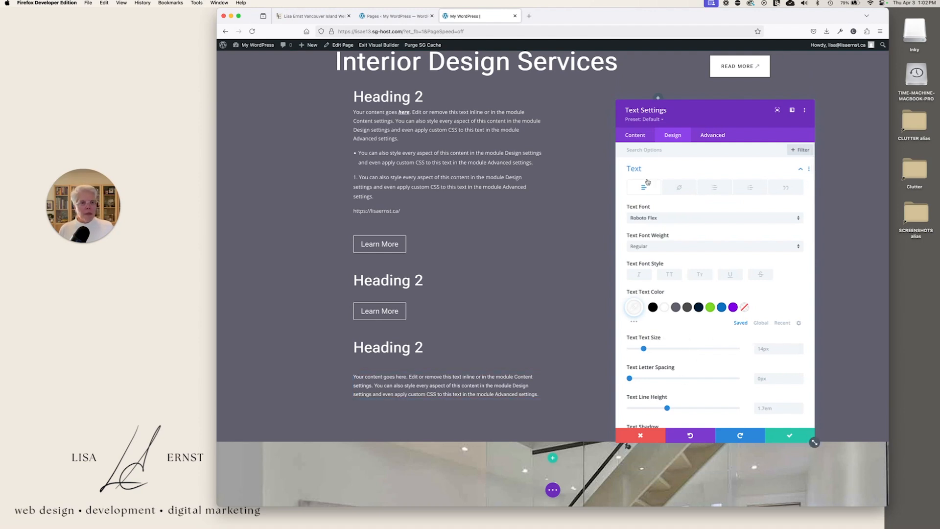
Remove the empty line between the heading and the placeholder paragraph in the module's body.
left_click(635, 138)
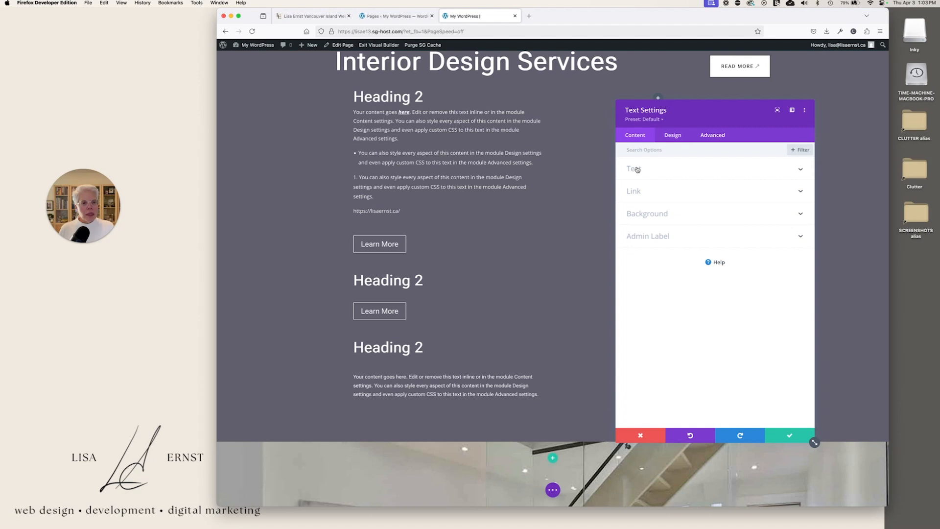
left_click(637, 170)
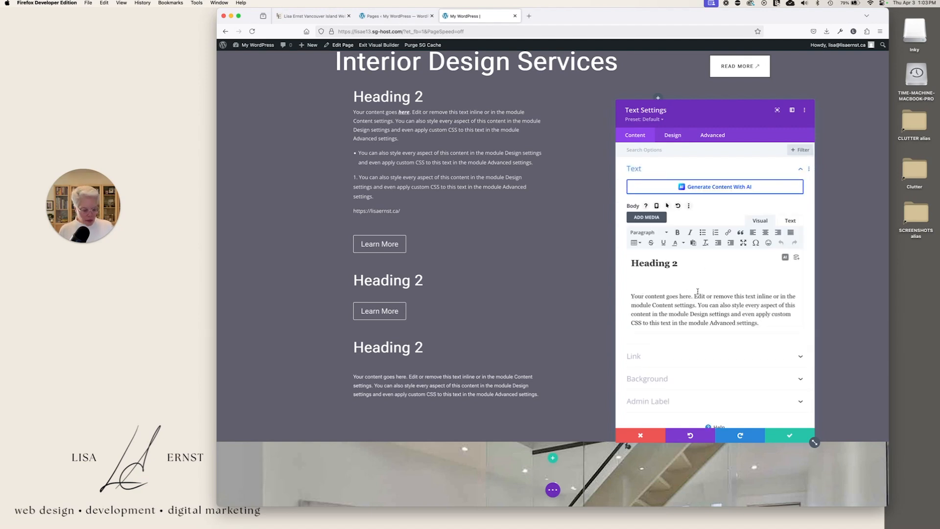
key("BackSpace")
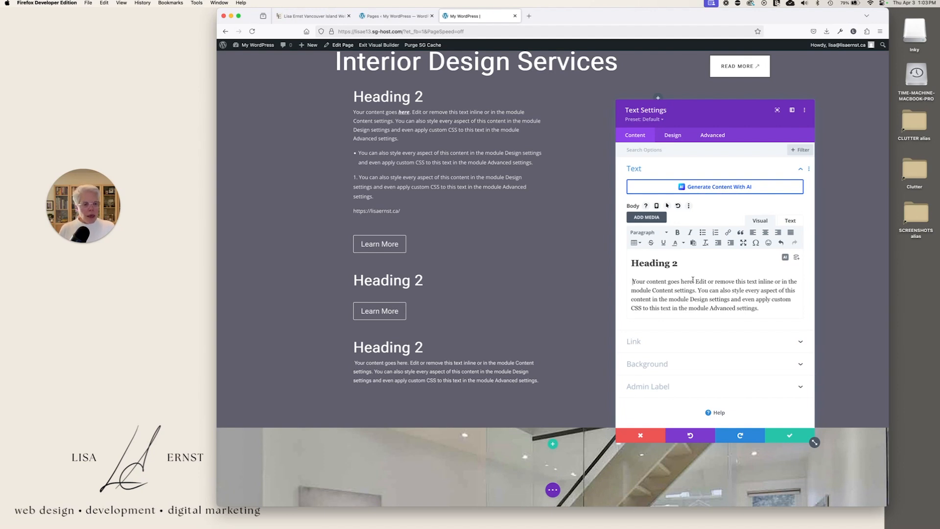
left_click_drag(691, 281, 681, 281)
left_click(728, 233)
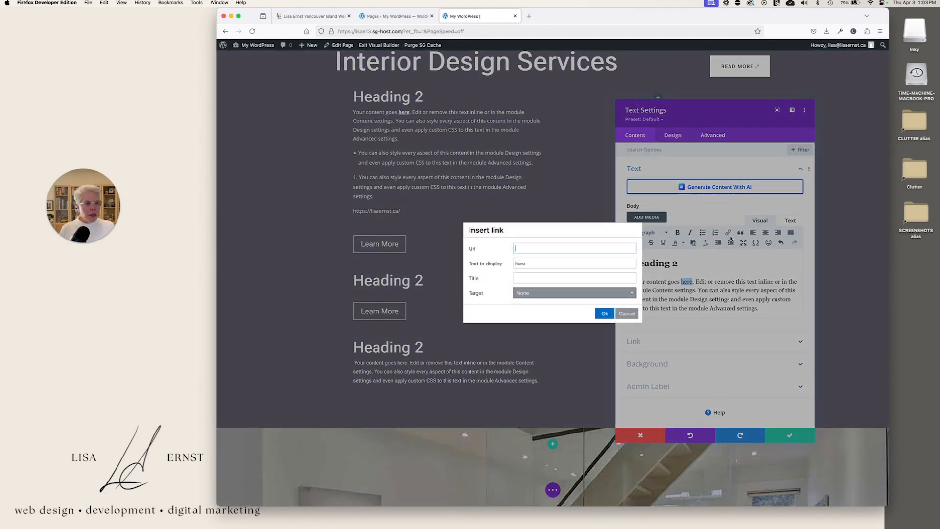
left_click(313, 16)
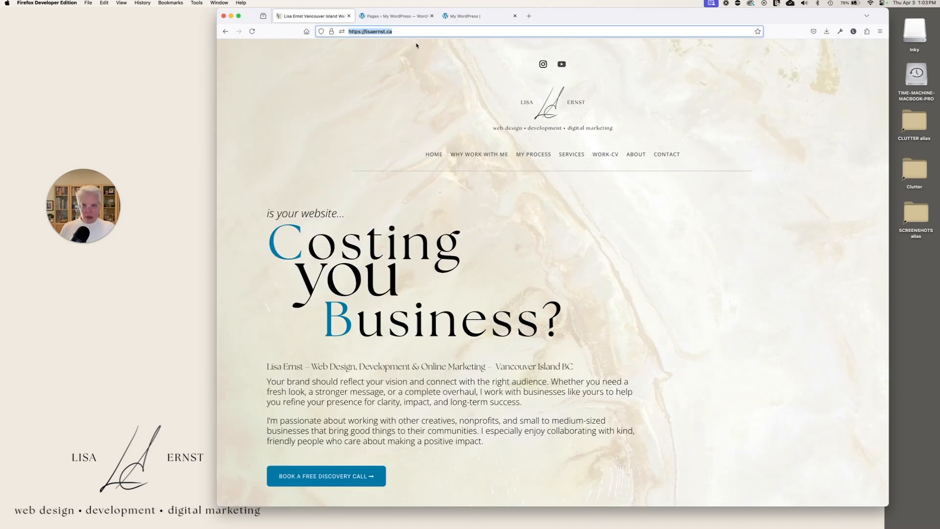
left_click(468, 18)
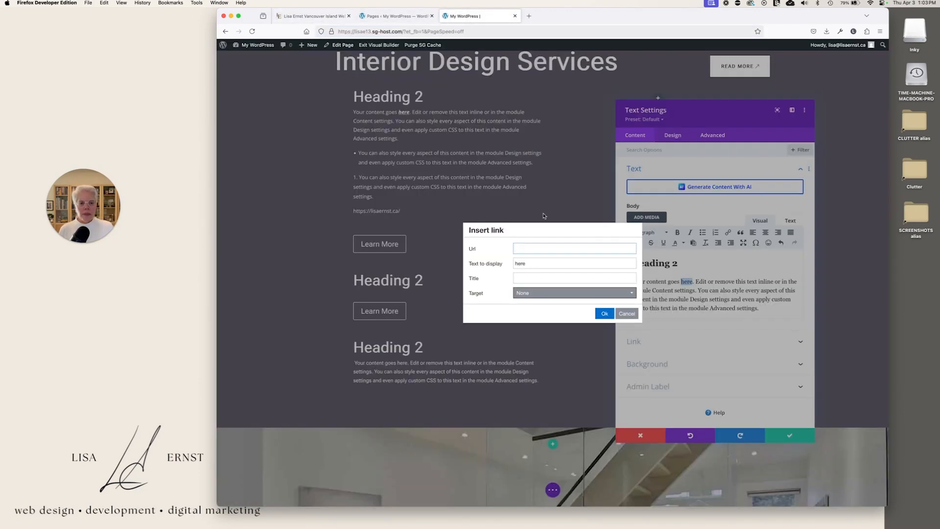
type("https://lisaernst.ca/")
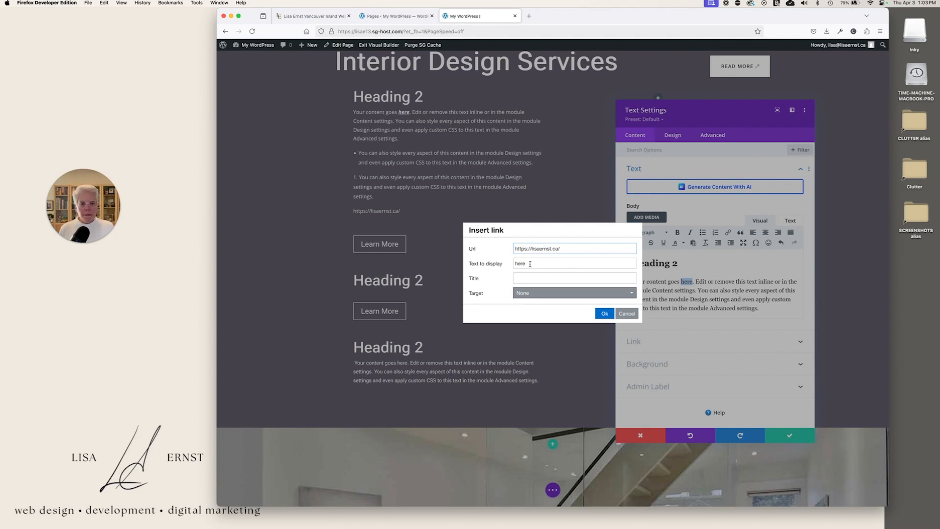
Set the target of the "here" link to New window, keep its display text, and insert the link.
double_click(523, 264)
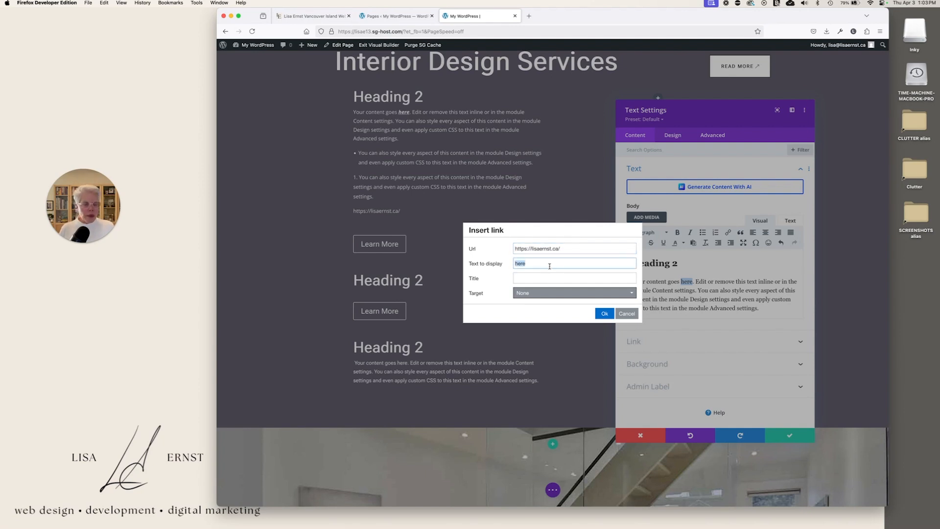
left_click(534, 295)
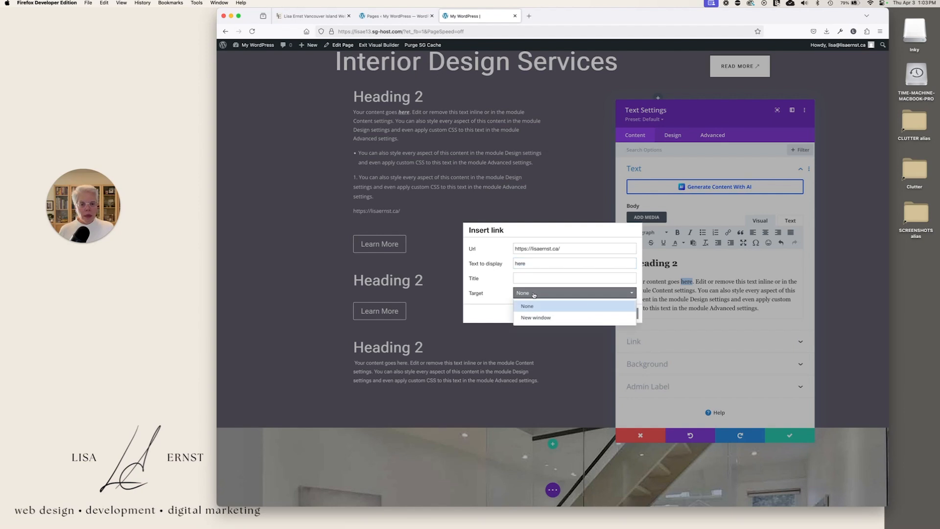
left_click(543, 318)
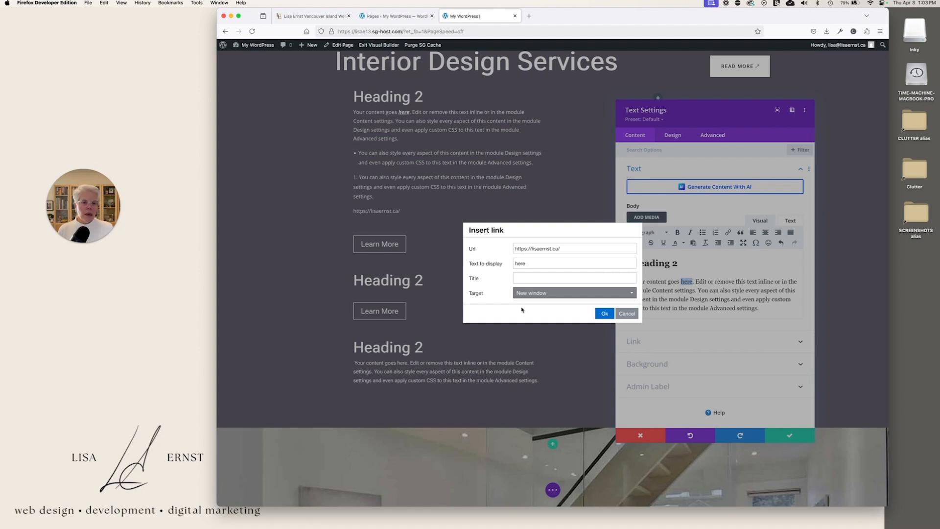
left_click(555, 294)
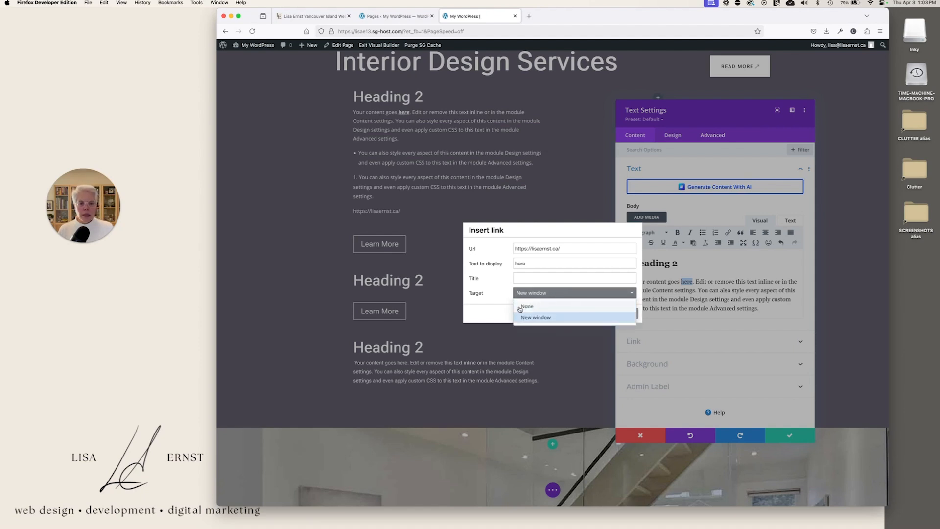
left_click(501, 311)
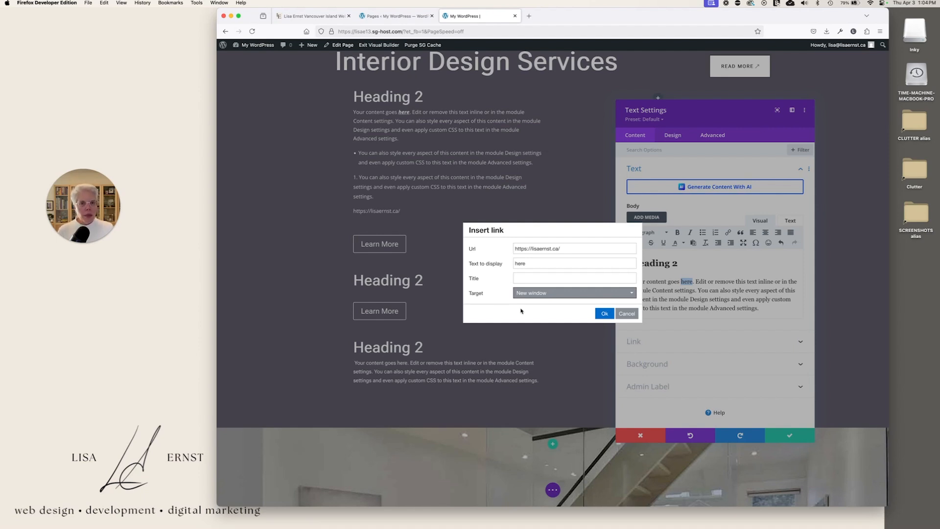
left_click(605, 313)
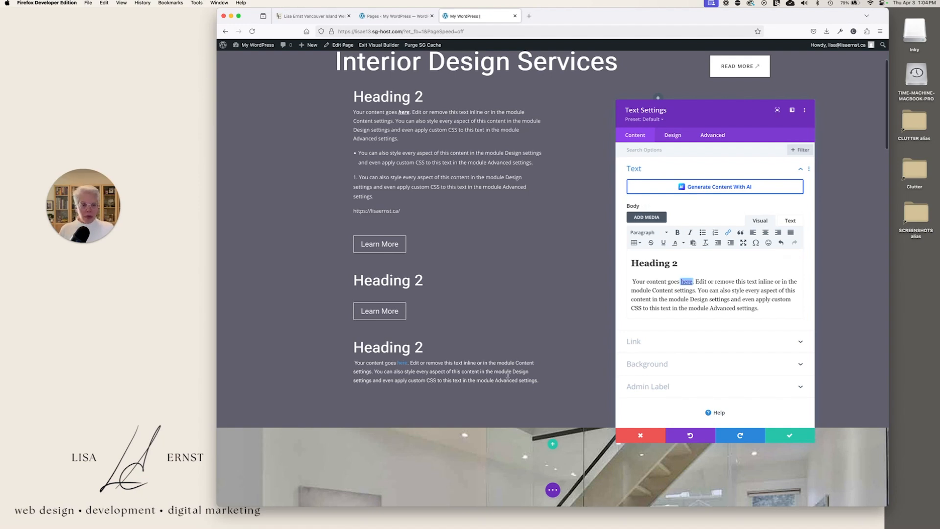
Set the Text module's link text color to the green swatch and save the module settings.
left_click(671, 140)
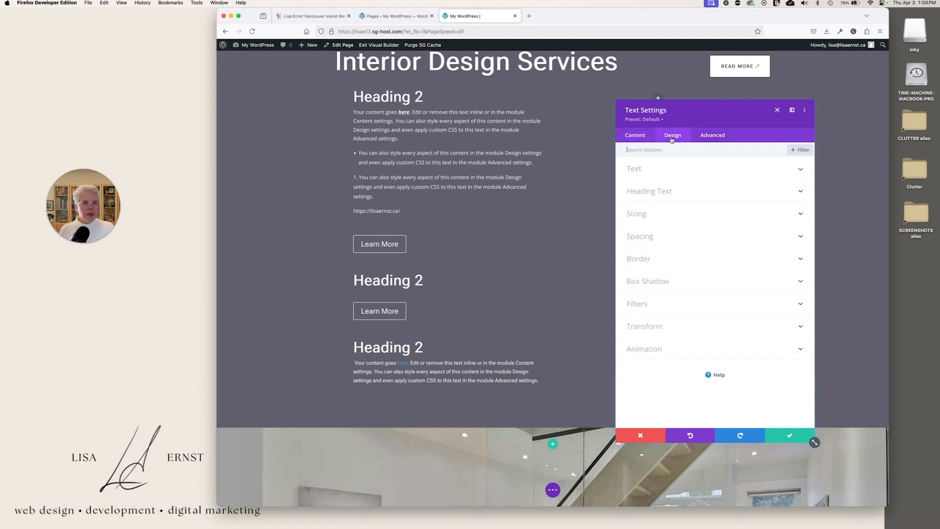
left_click(646, 172)
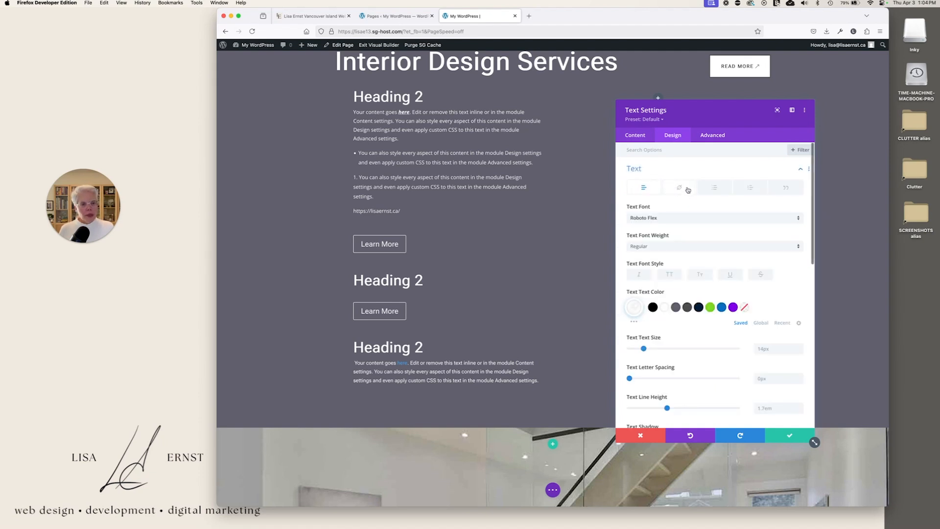
left_click(687, 190)
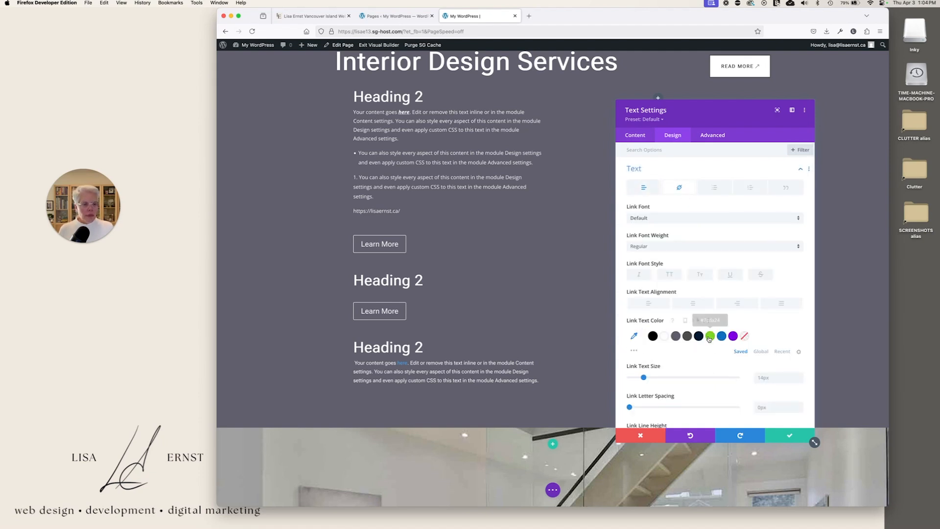
left_click(710, 337)
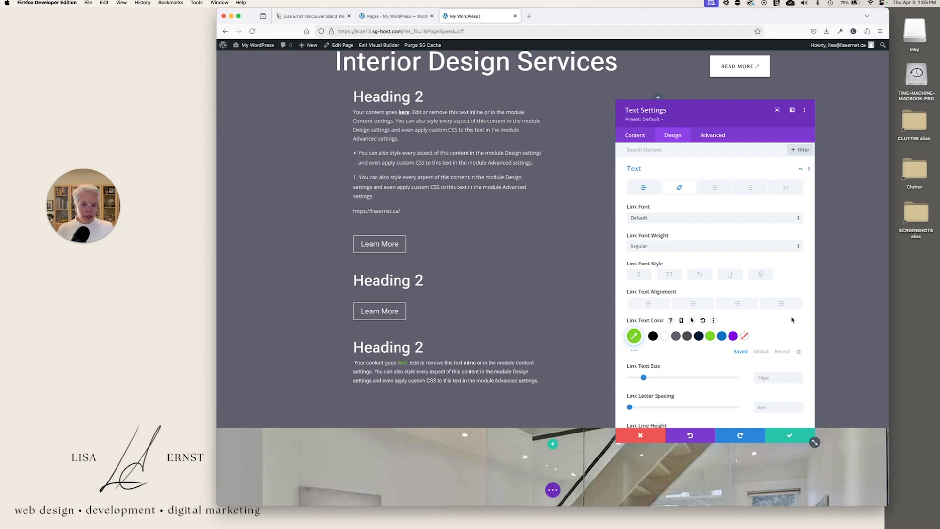
left_click(791, 436)
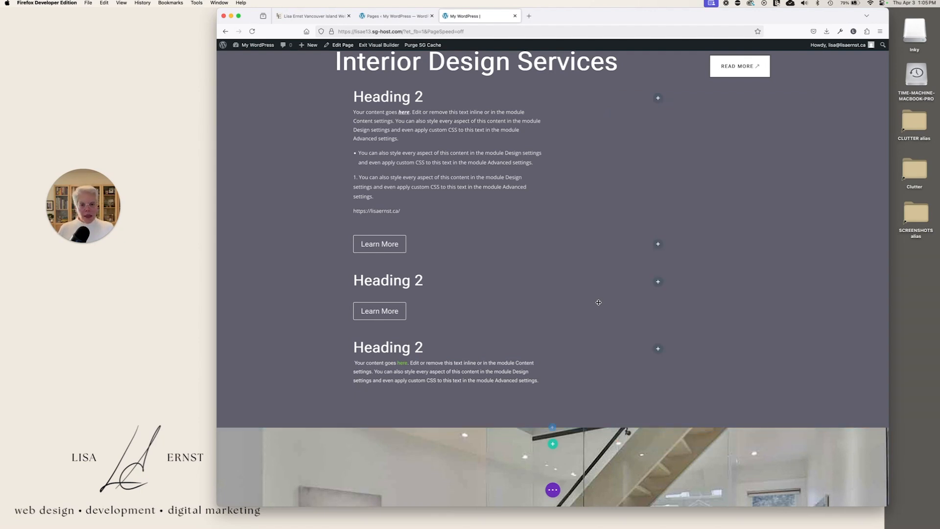
Save the page's current edits in the Visual Builder.
mouse_move(598, 302)
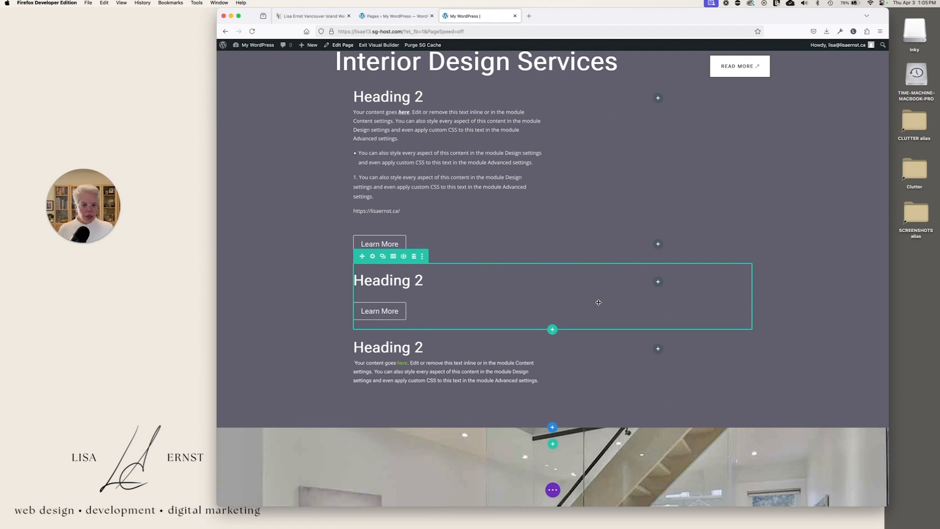
left_click(553, 490)
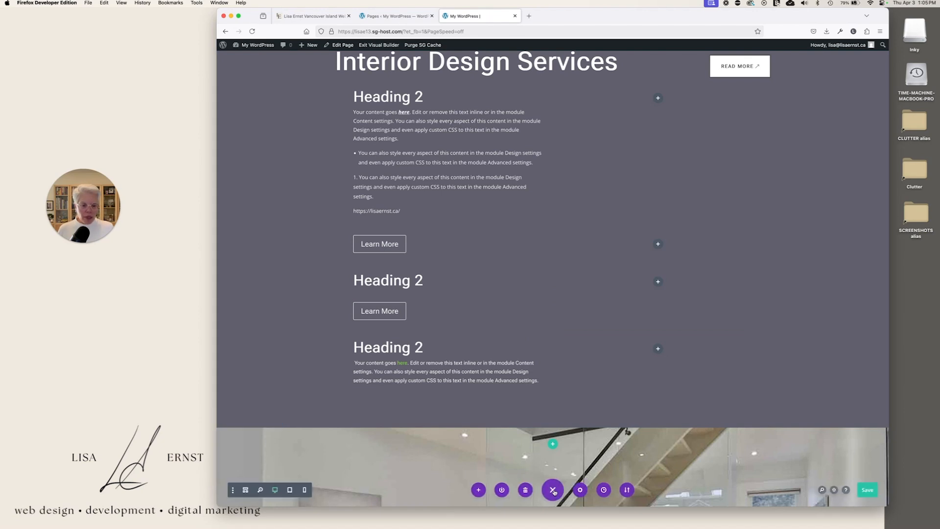
left_click(866, 490)
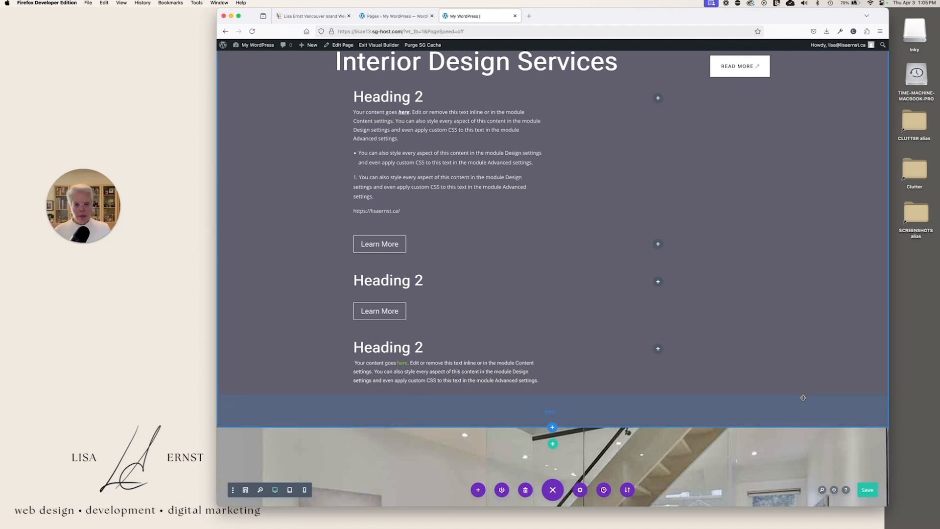
key("super+s")
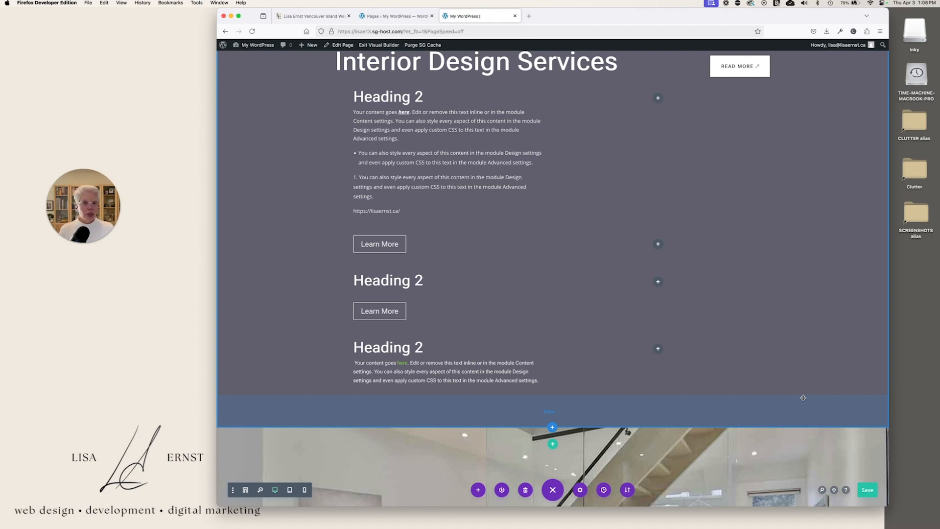
left_click(868, 491)
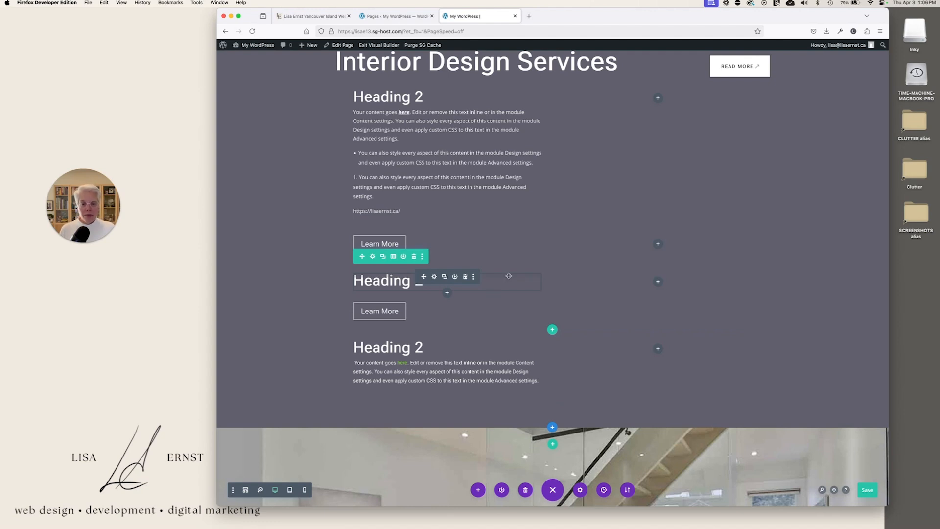
Copy the Heading 2 module from the third row and paste it below the text module with the green link.
left_click(473, 278)
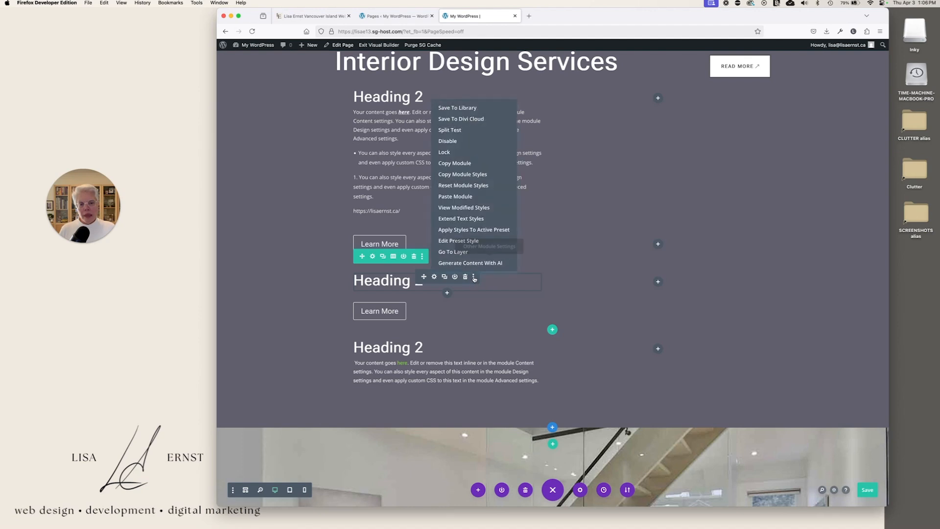
left_click(461, 164)
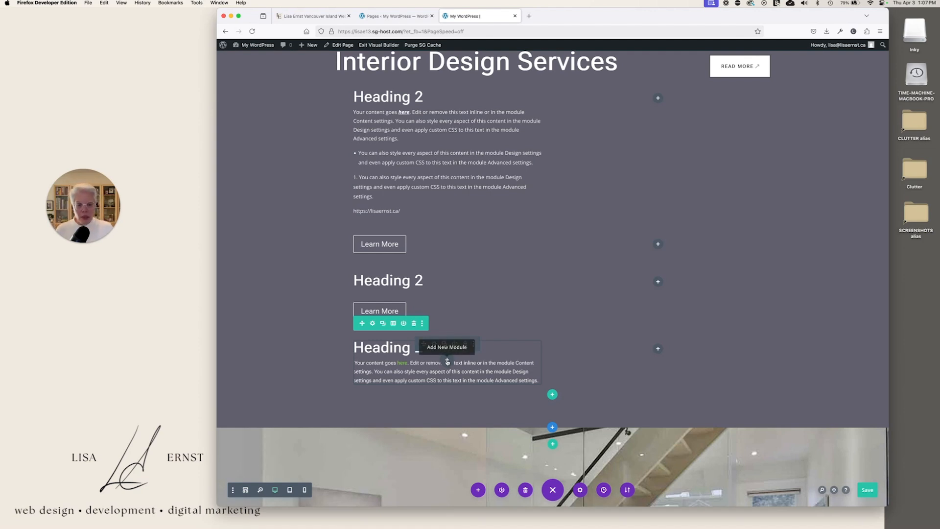
left_click(474, 344)
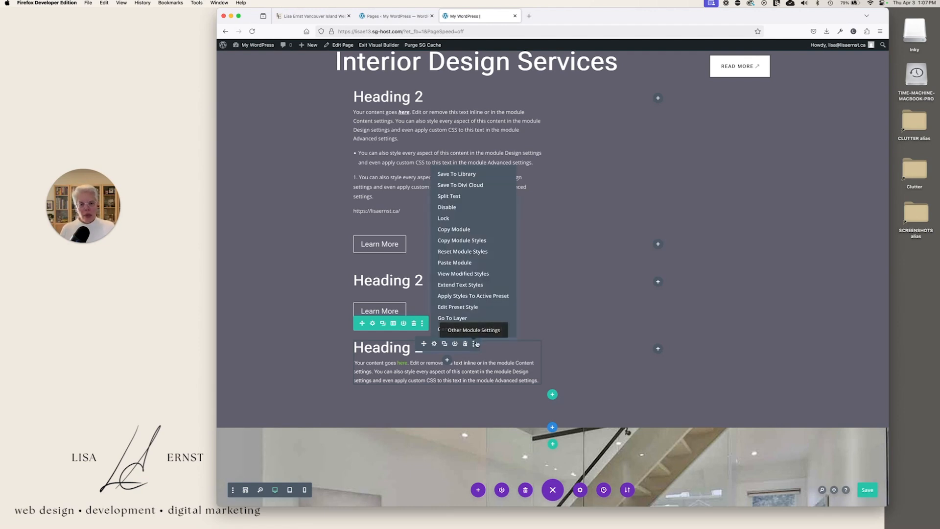
left_click(454, 263)
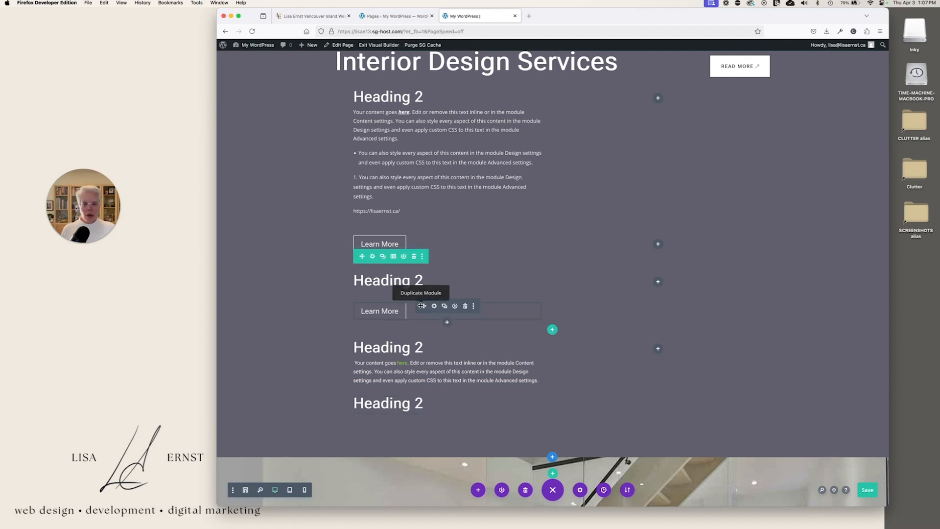
Copy the Learn More button module and paste it below the pasted heading and into the last row's empty second column.
left_click(473, 306)
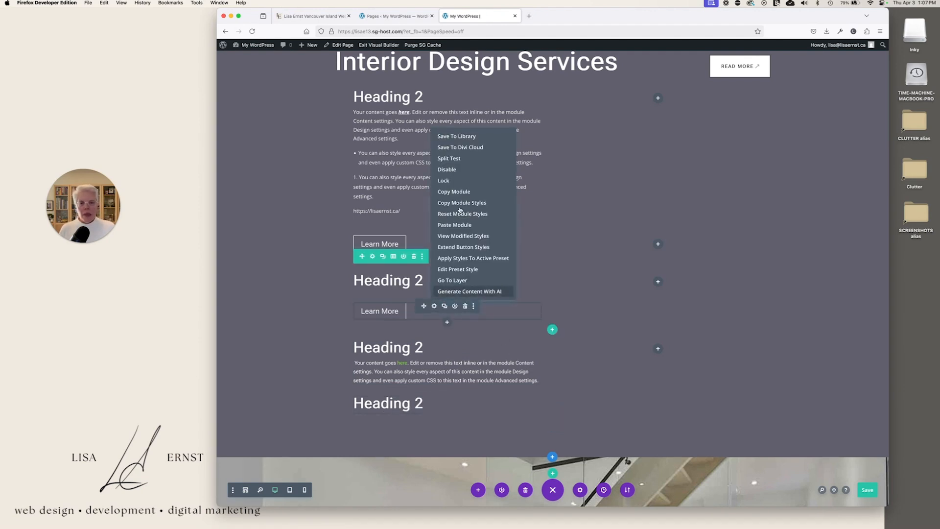
left_click(455, 192)
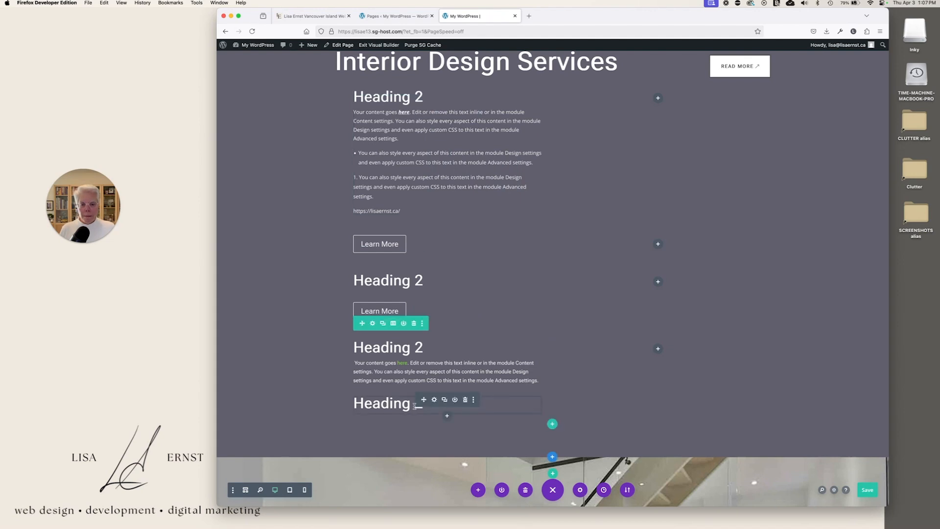
left_click(473, 400)
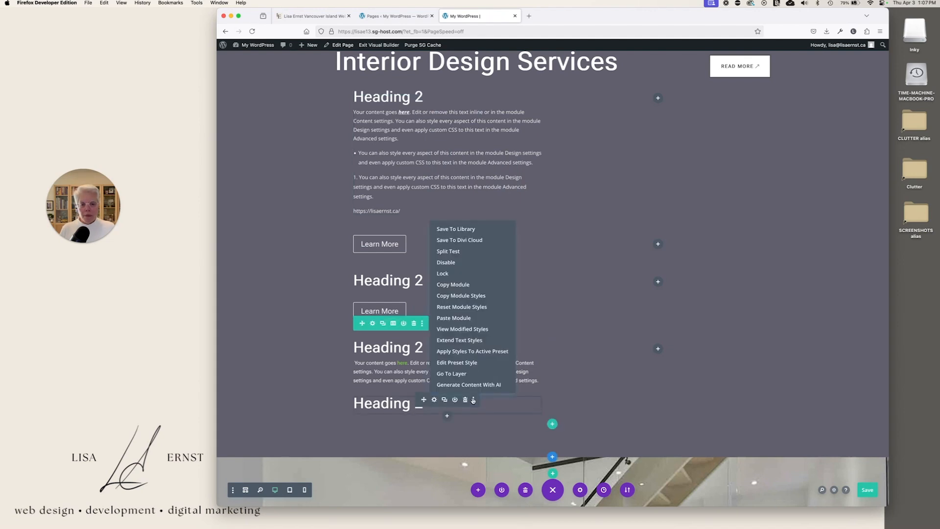
left_click(454, 318)
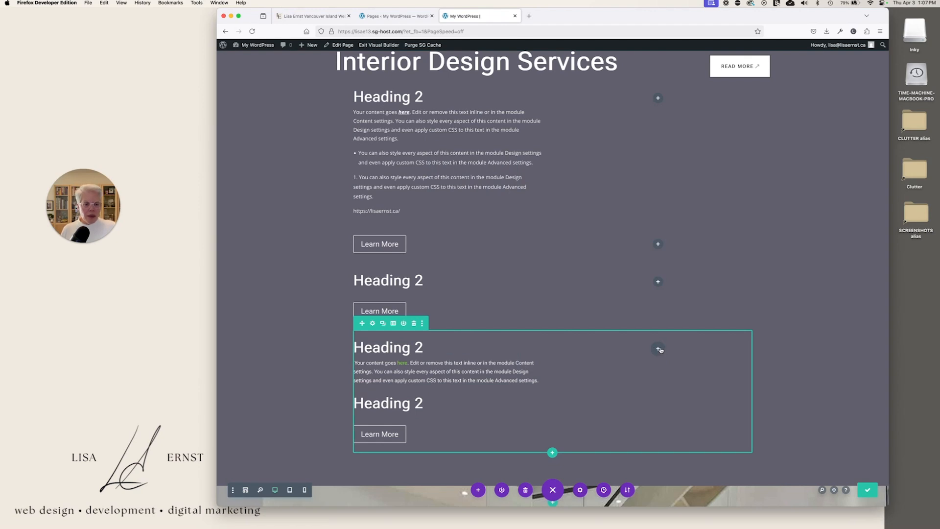
mouse_move(406, 347)
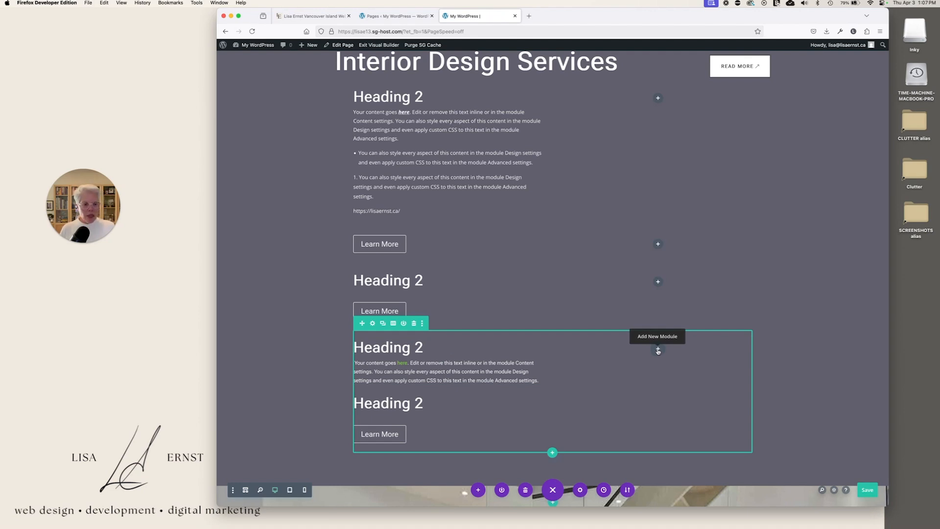
key("super+v")
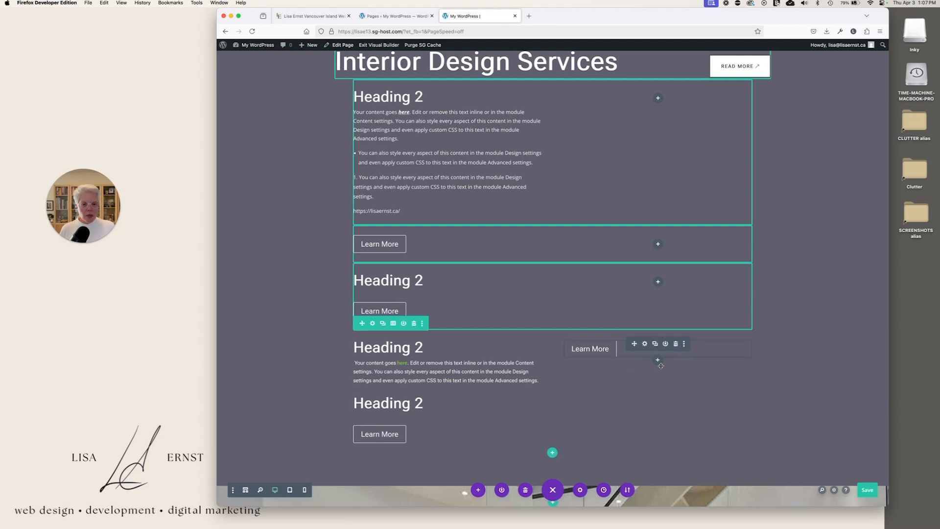
Set the second-column Learn More button's alignment to center and save its module settings.
left_click(597, 346)
left_click(645, 344)
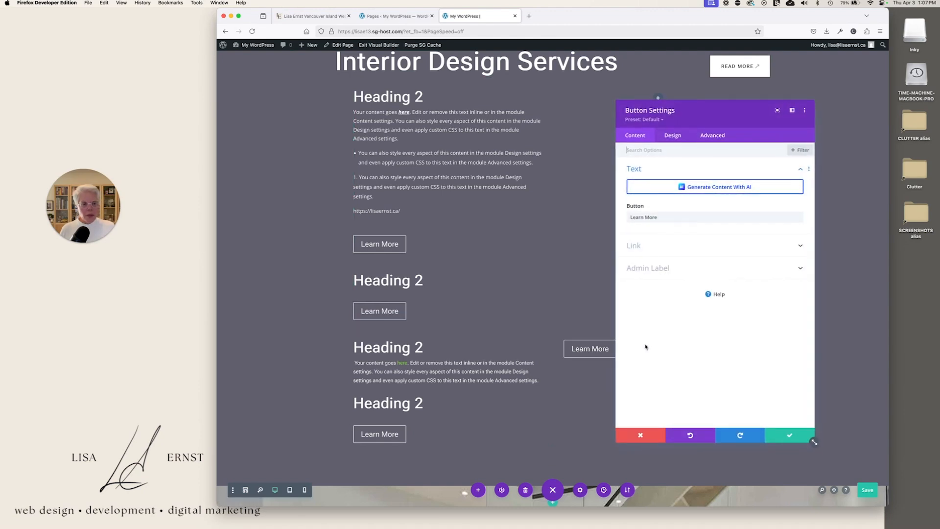
left_click(671, 137)
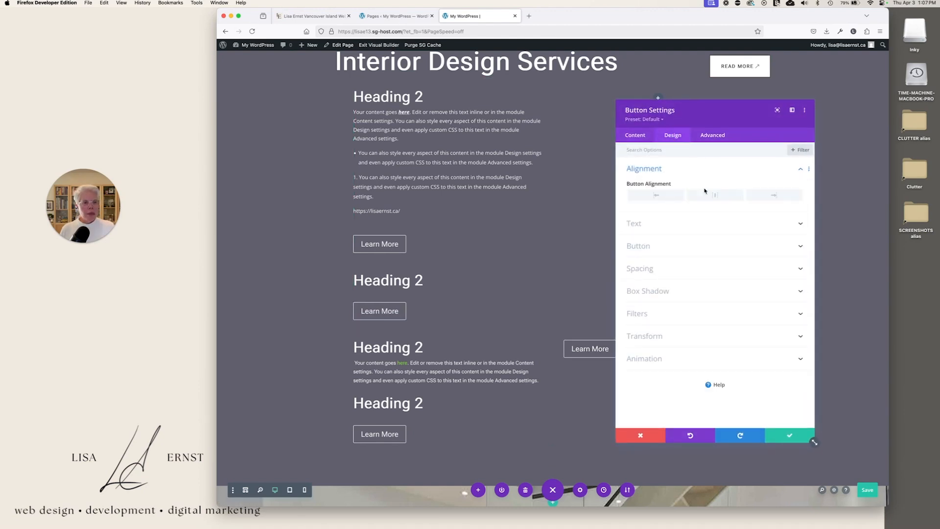
left_click(715, 195)
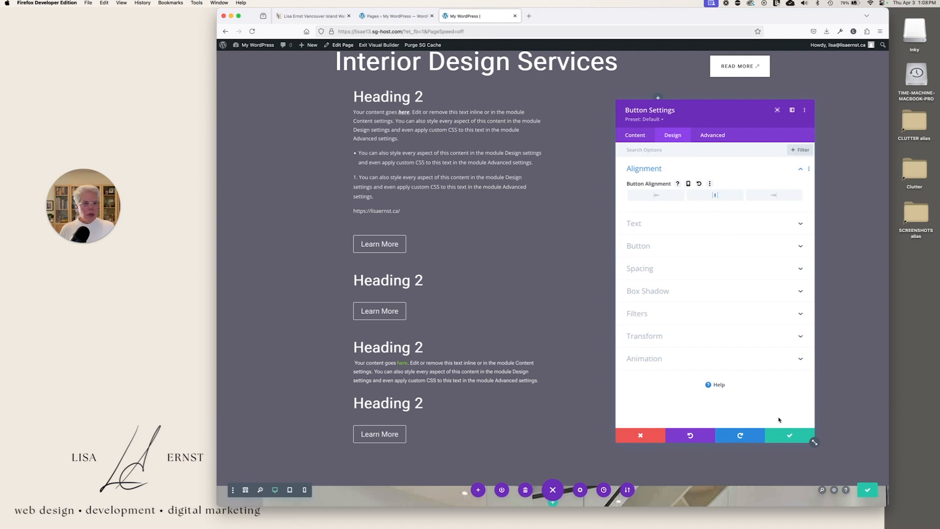
left_click(789, 435)
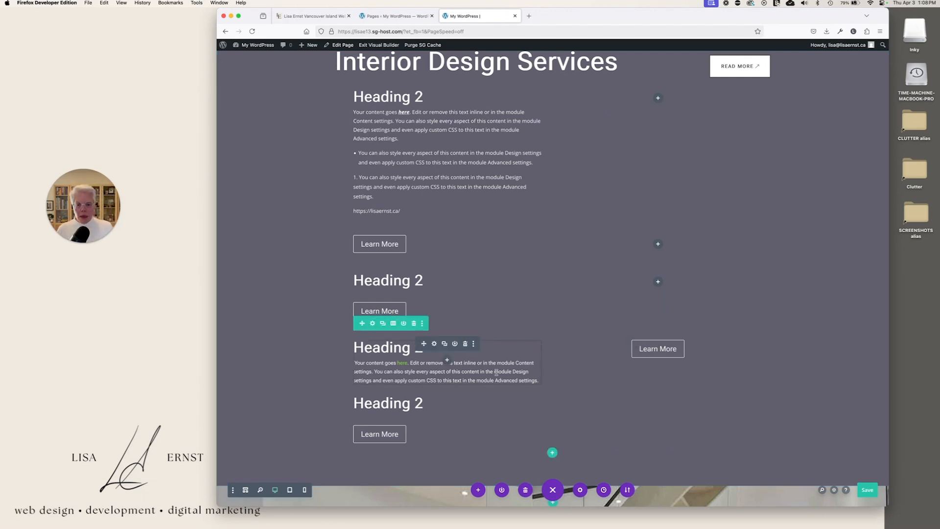
Review the column structure in the Classic Editor row's settings and close them without changes.
scroll(514, 372, "down", 15)
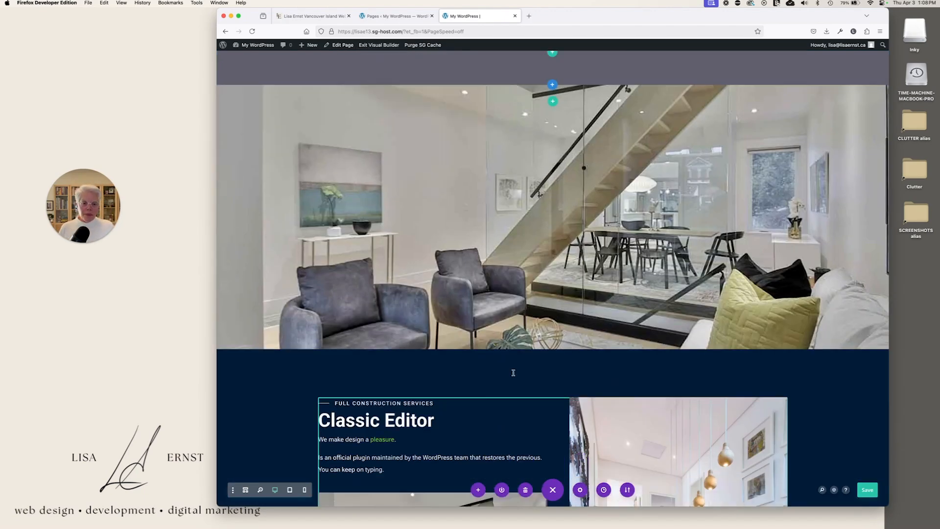
scroll(514, 372, "down", 3)
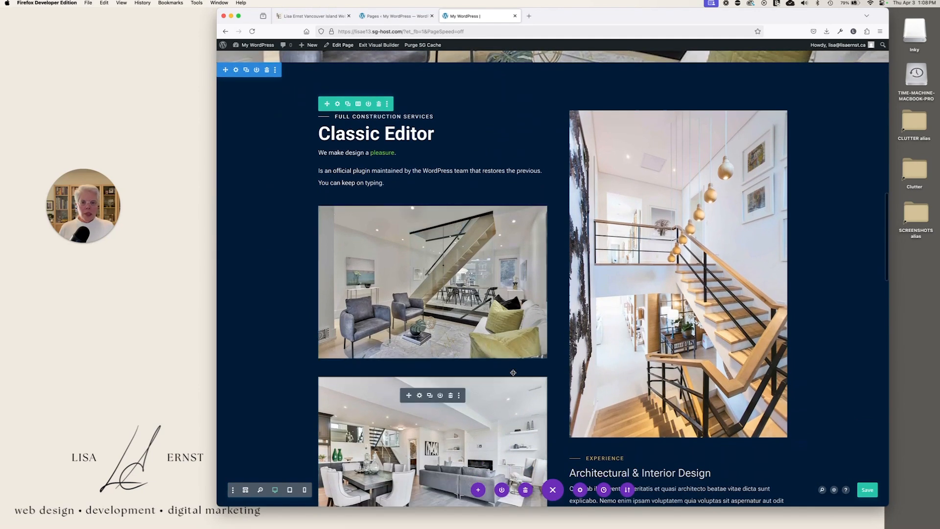
scroll(513, 372, "up", 1)
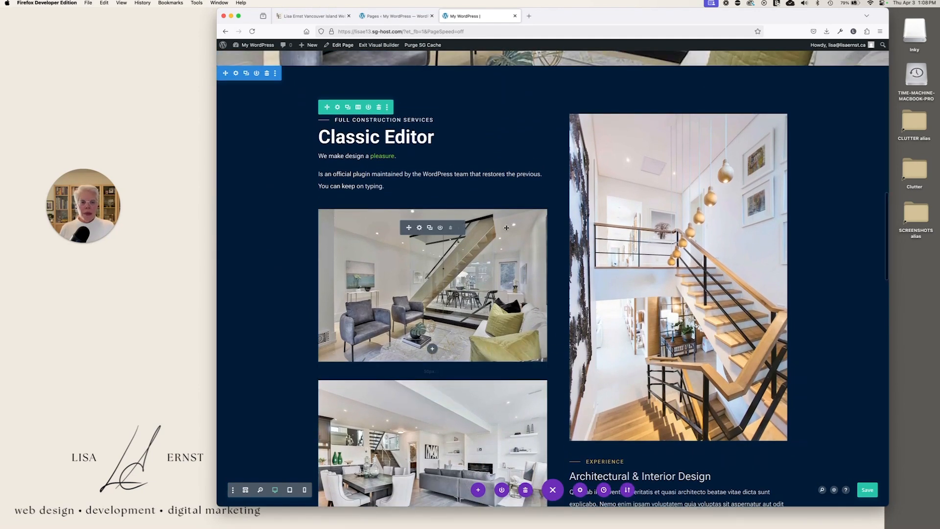
mouse_move(337, 111)
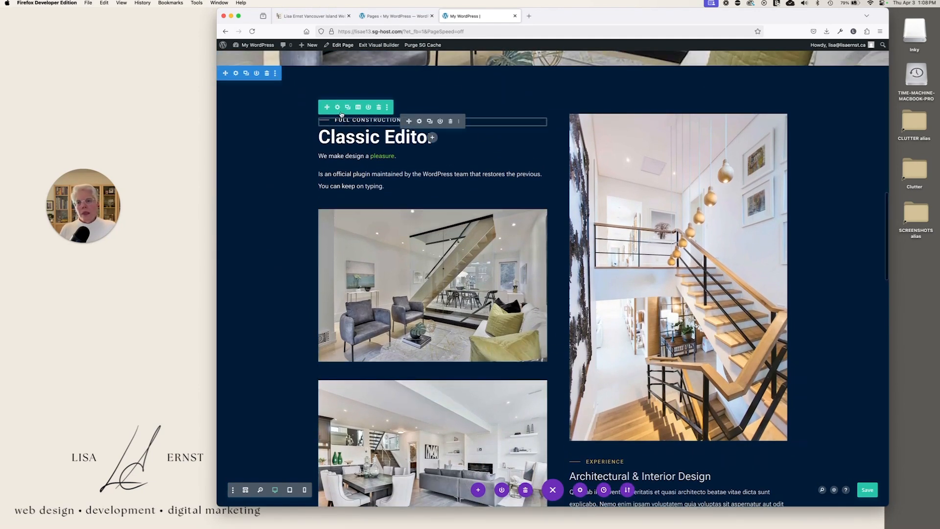
left_click(338, 109)
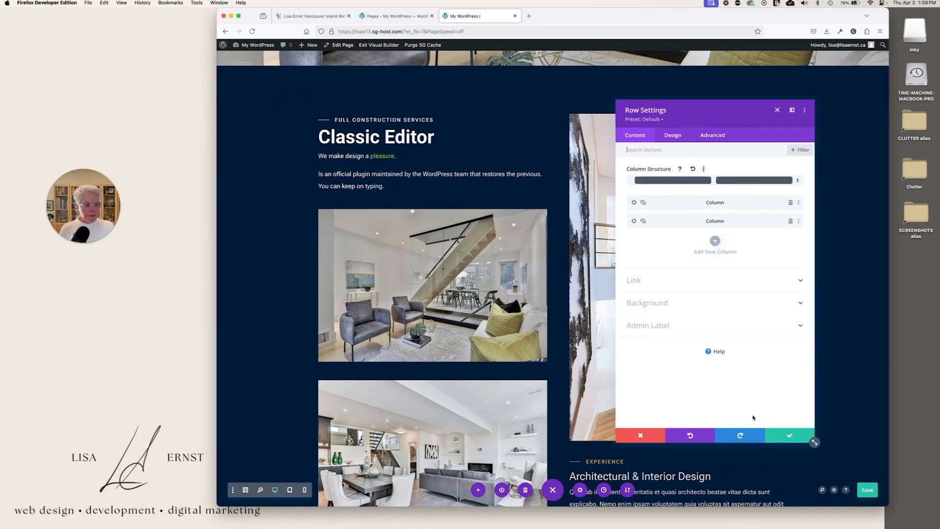
left_click(640, 437)
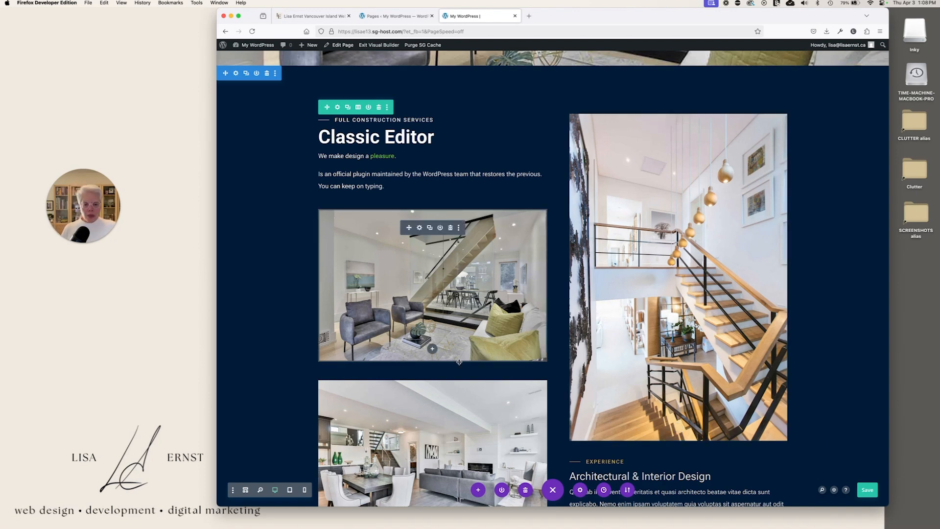
Delete the dining and living room image below the staircase photo in the Classic Editor row, and duplicate the staircase image module.
scroll(460, 362, "down", 3)
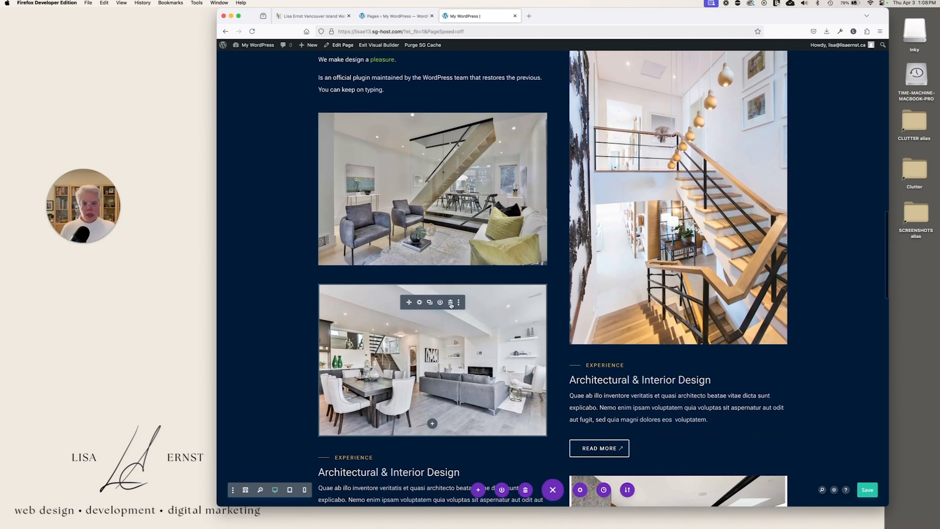
left_click(451, 304)
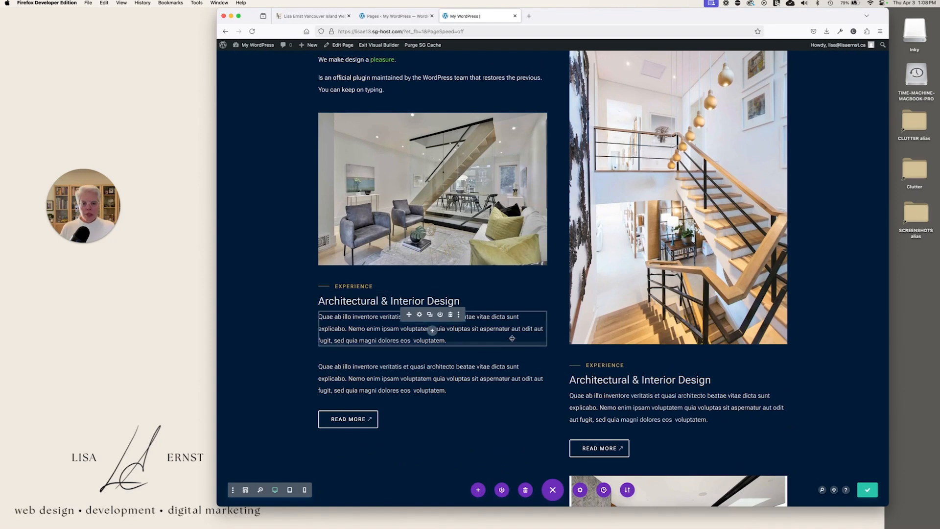
scroll(431, 196, "up", 2)
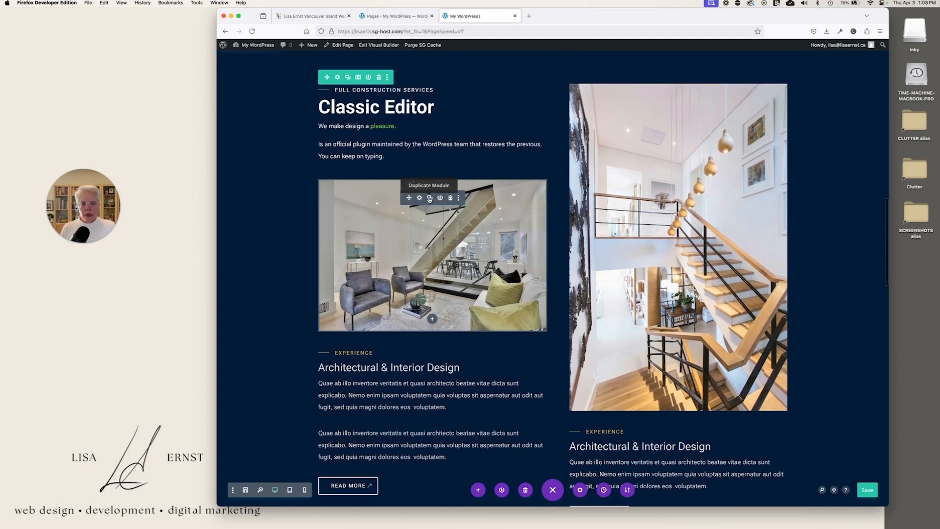
left_click(430, 198)
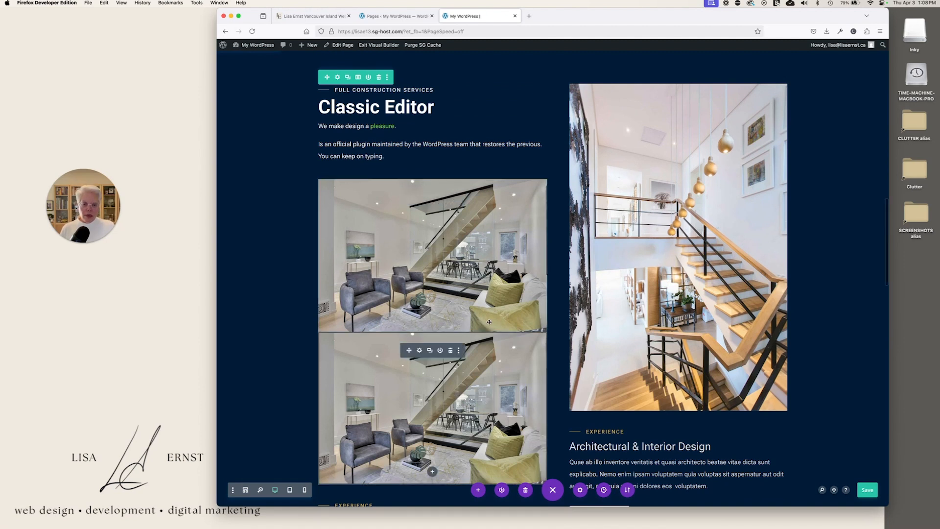
Replace the duplicated module's image with lr.jpg, the dining and living room photo, from the Media Library.
left_click(420, 351)
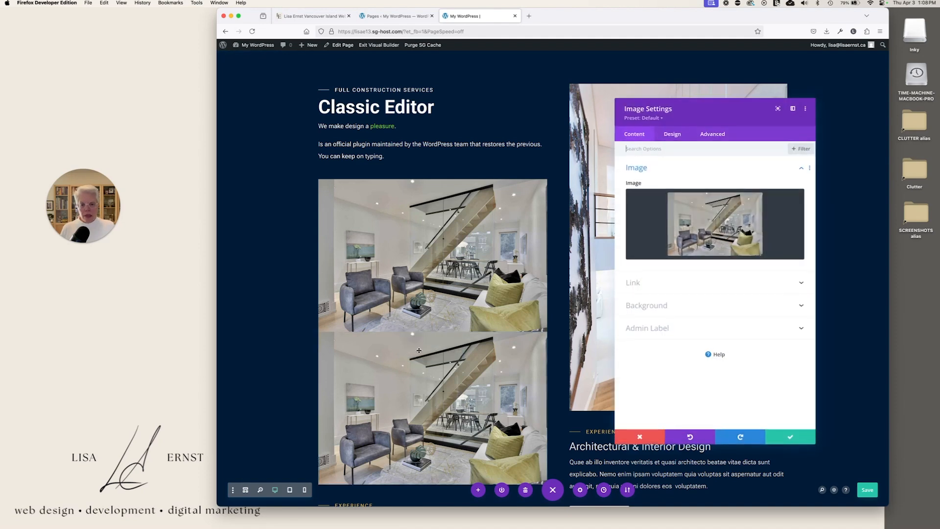
left_click(714, 230)
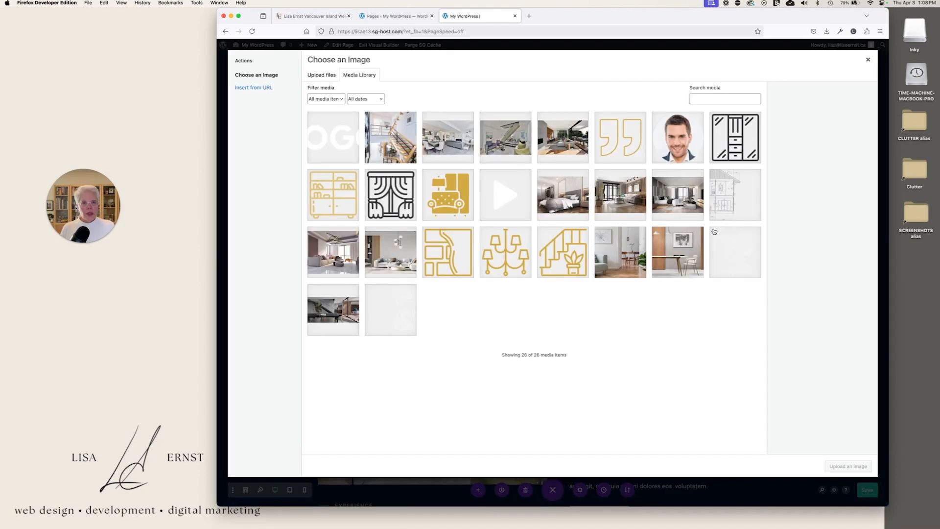
left_click(446, 143)
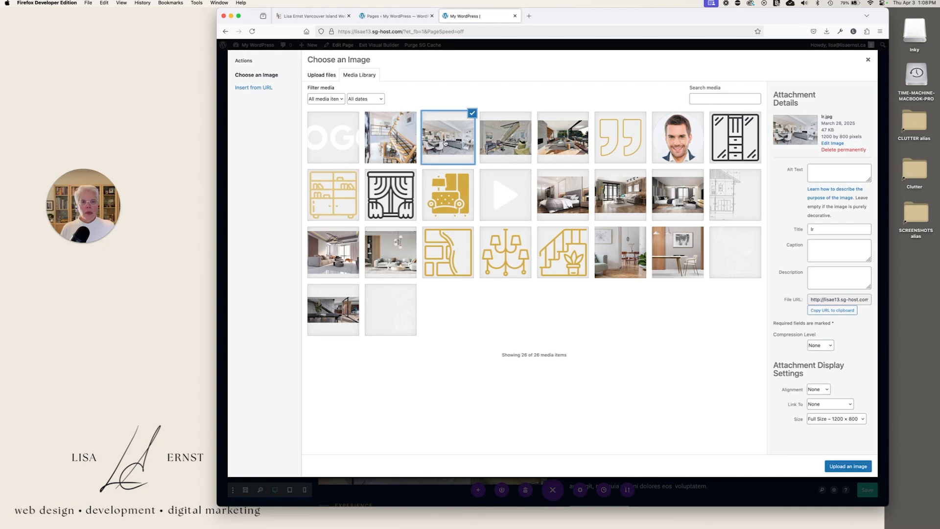
left_click(846, 468)
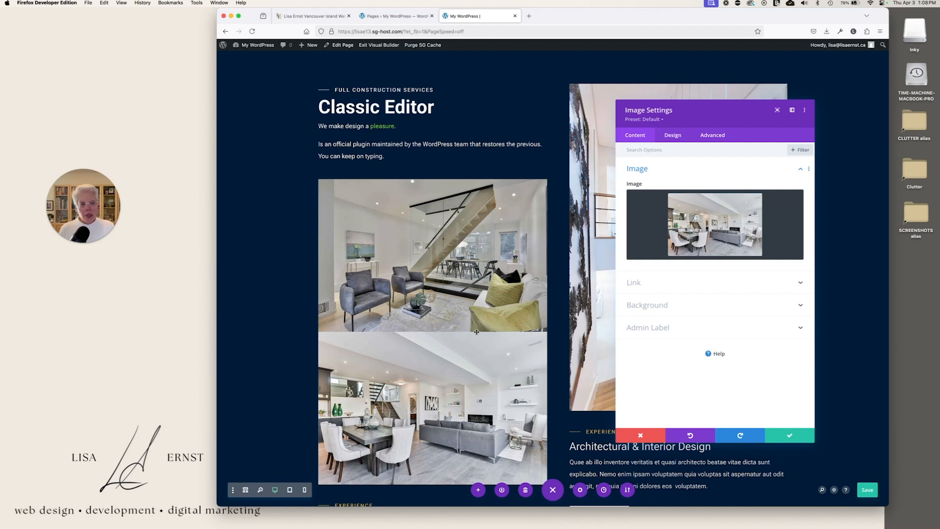
Clear the bottom margin and bottom padding in the dining and living room image's spacing settings.
left_click(675, 135)
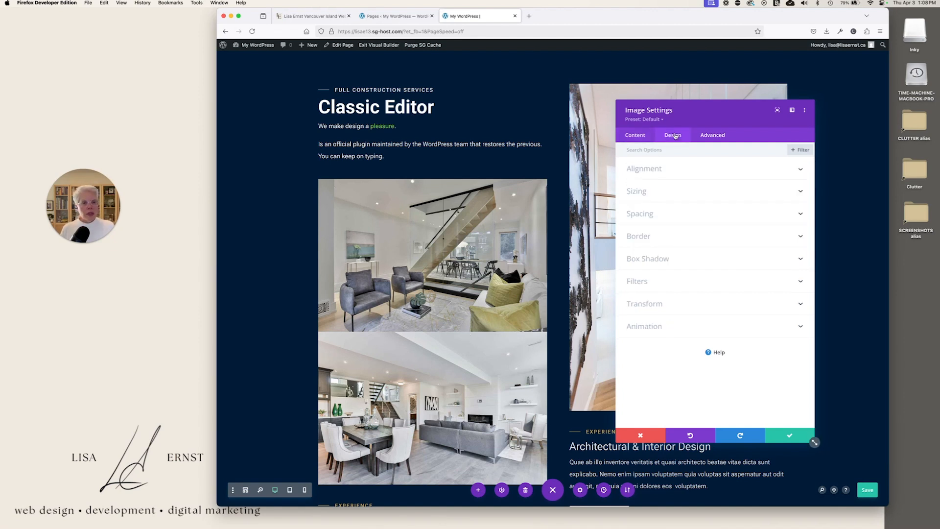
scroll(652, 216, "down", 1)
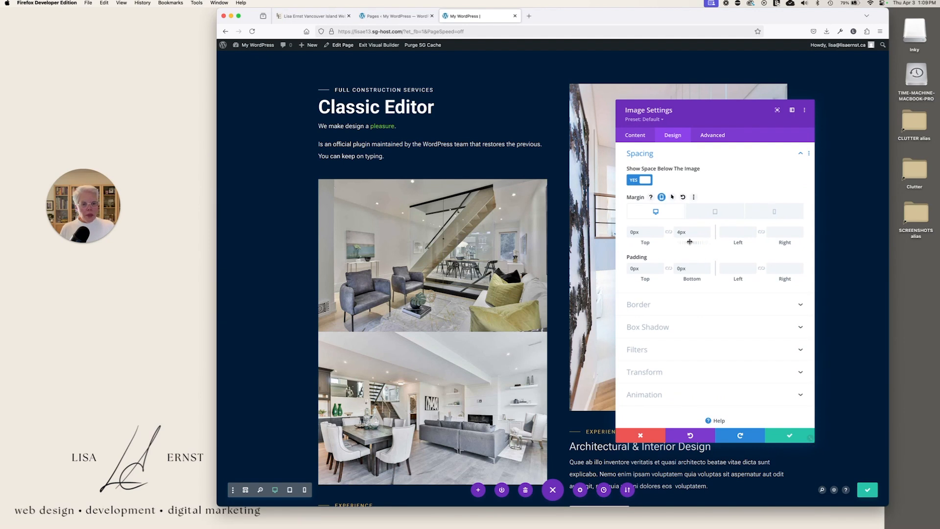
left_click_drag(686, 240, 742, 243)
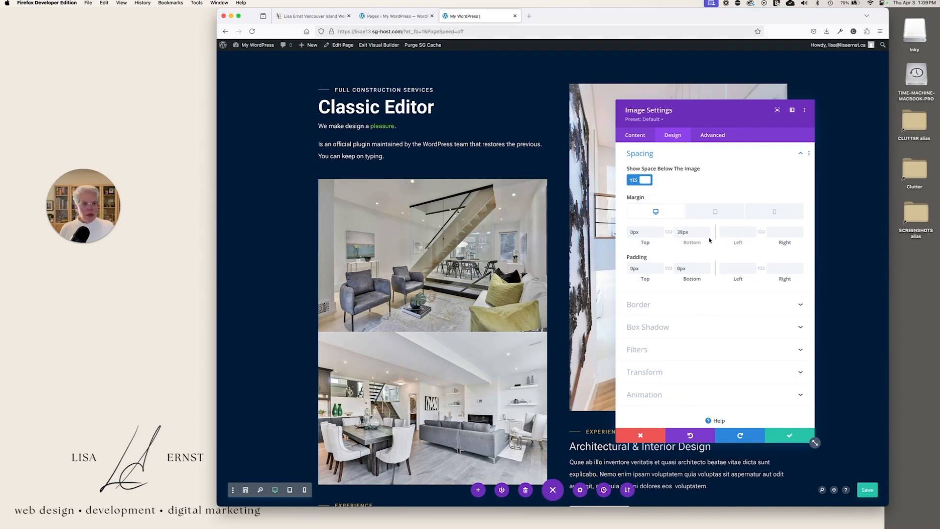
key("BackSpace")
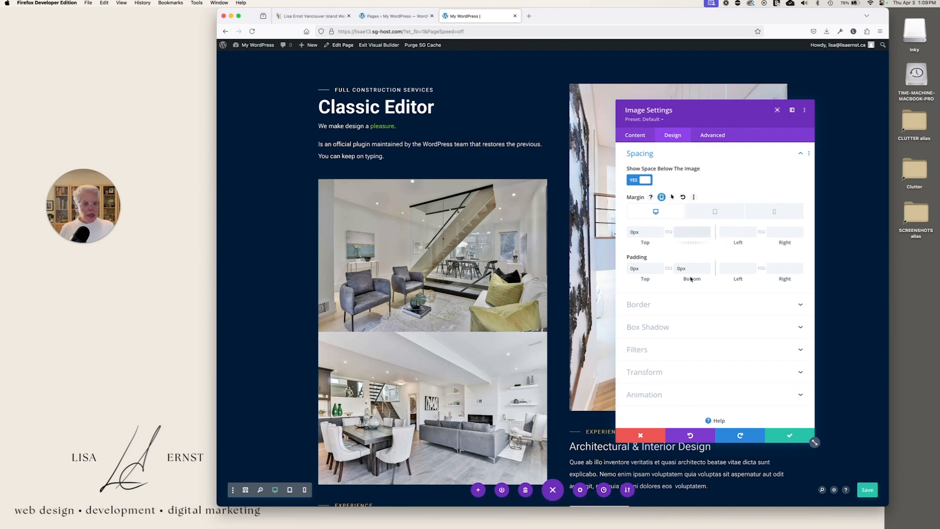
left_click_drag(691, 279, 699, 279)
key("BackSpace")
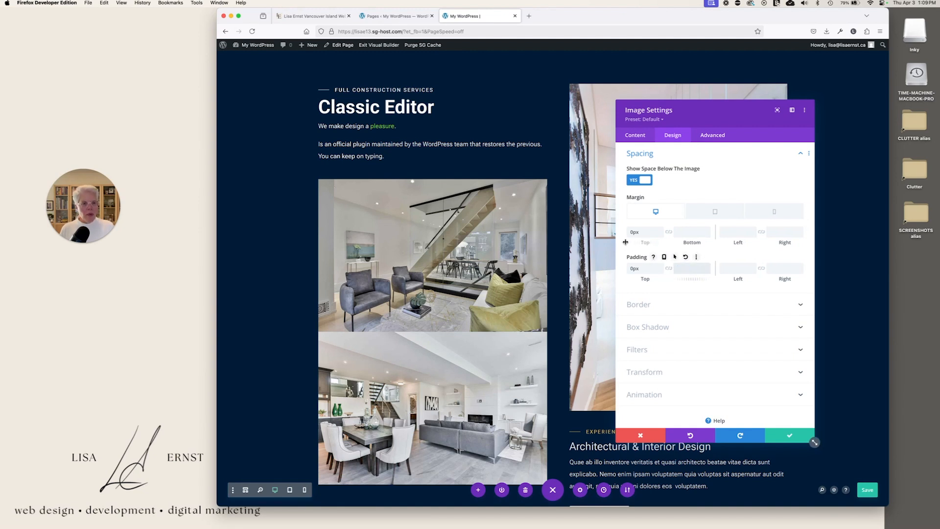
Set the dining and living room image's top margin to 40px and save its module settings.
left_click_drag(643, 242, 696, 244)
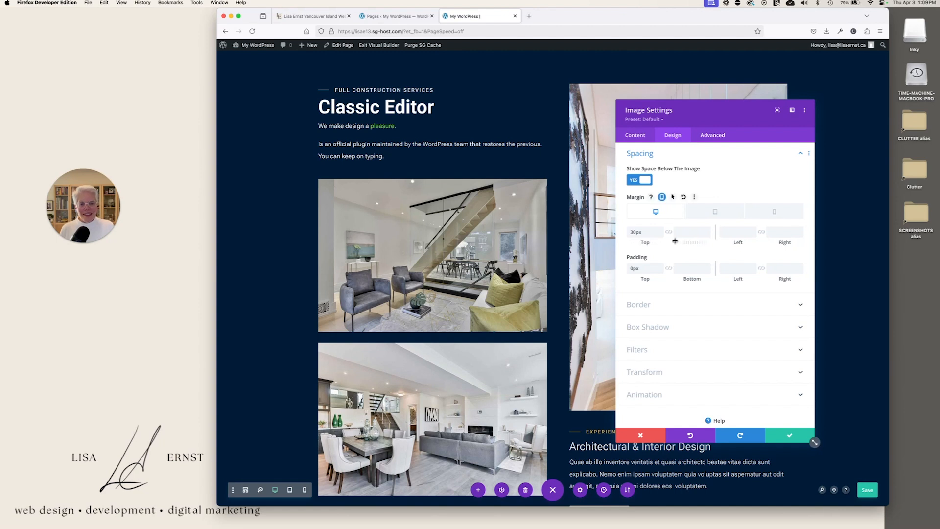
left_click_drag(633, 231, 610, 231)
type("4")
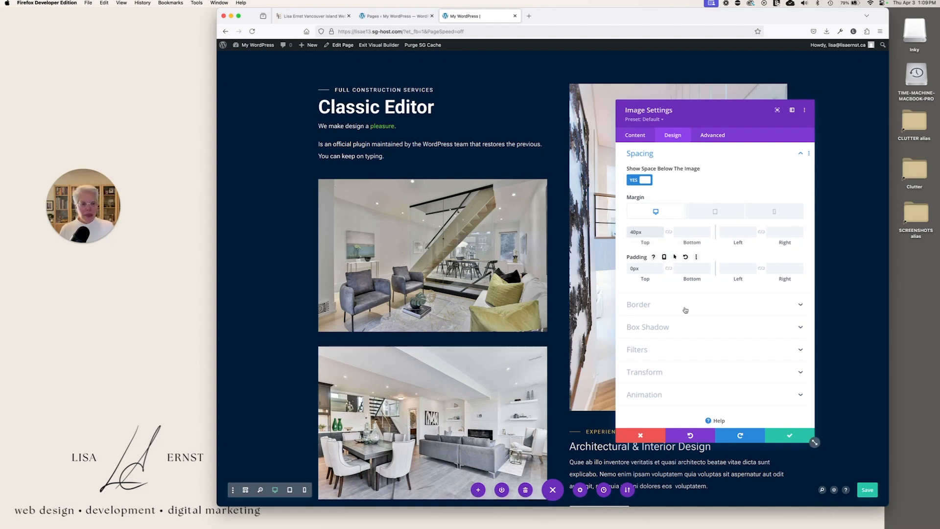
left_click(789, 436)
Delete the image module below the Read More button in the Classic Editor row's second column.
scroll(452, 339, "down", 3)
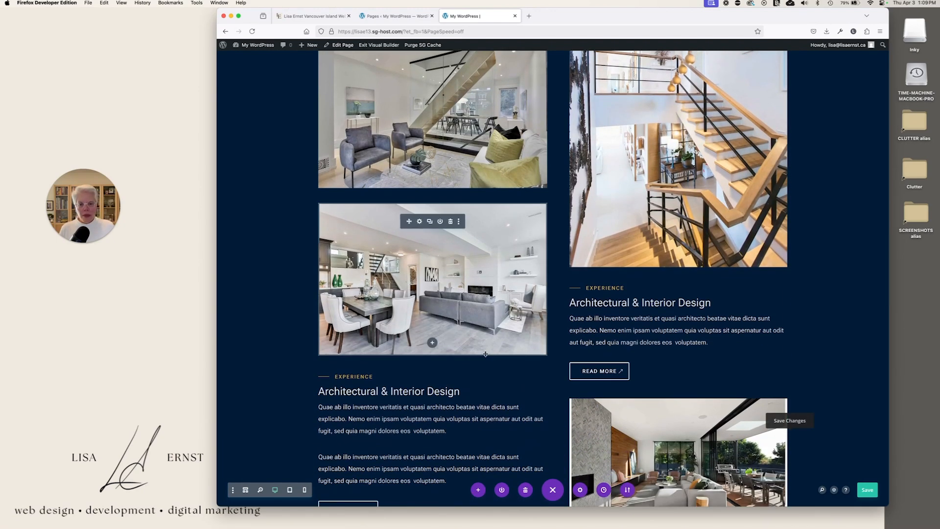
scroll(499, 355, "up", 2)
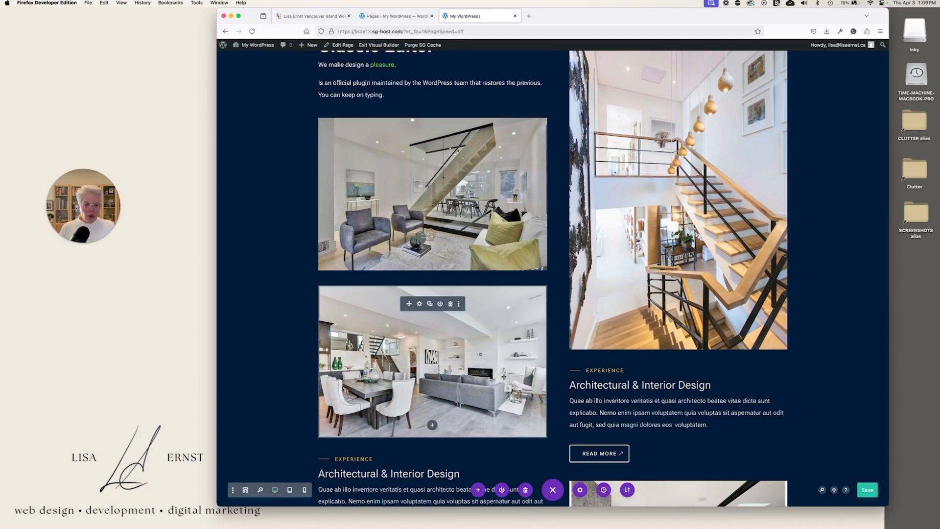
left_click(697, 499)
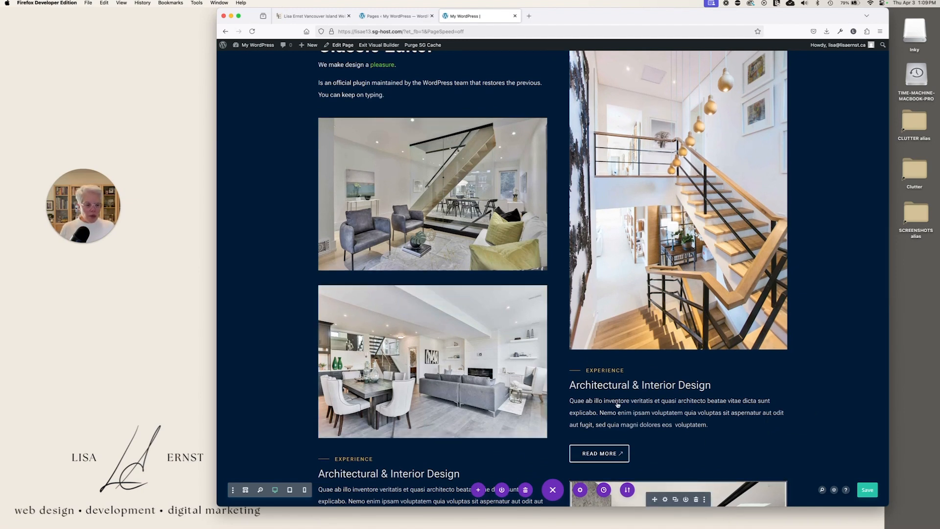
Copy the first-column dining and living room image module and paste it below the second column's Read More button.
mouse_move(441, 304)
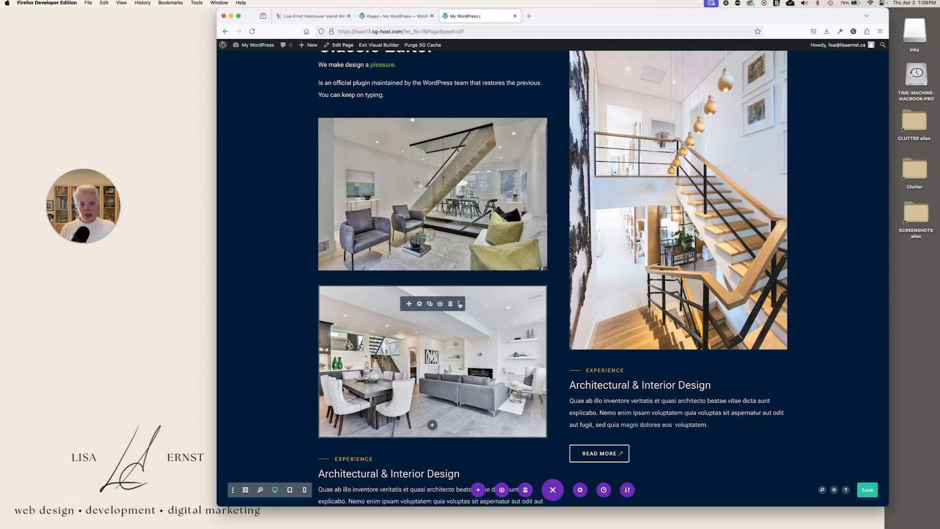
left_click(460, 304)
left_click(450, 201)
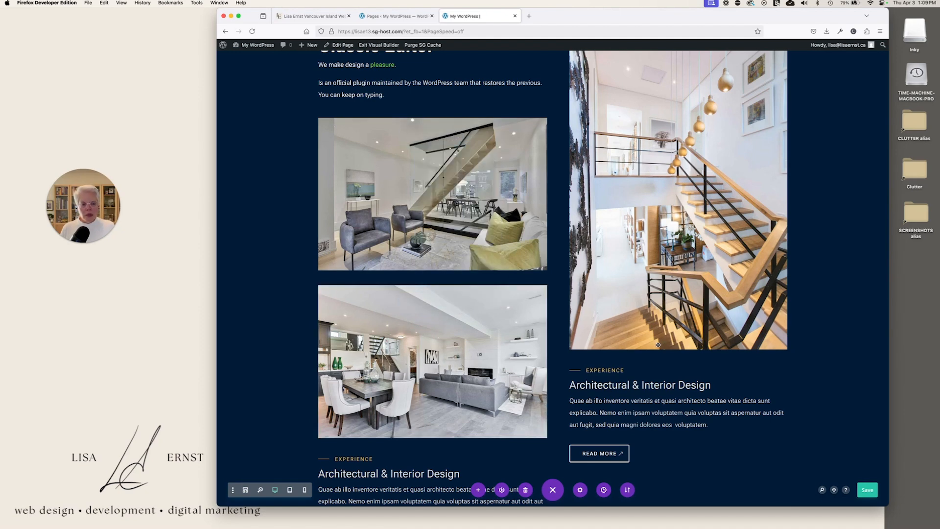
scroll(658, 345, "down", 3)
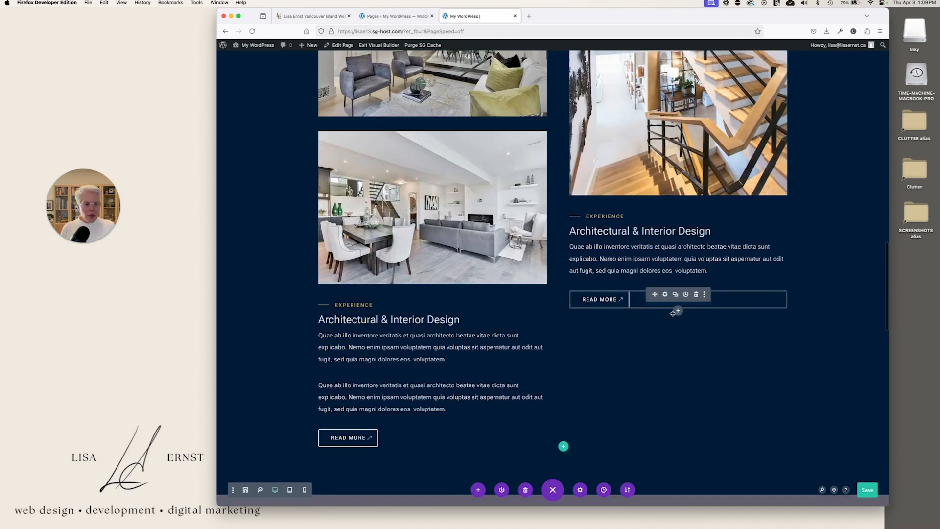
left_click(704, 296)
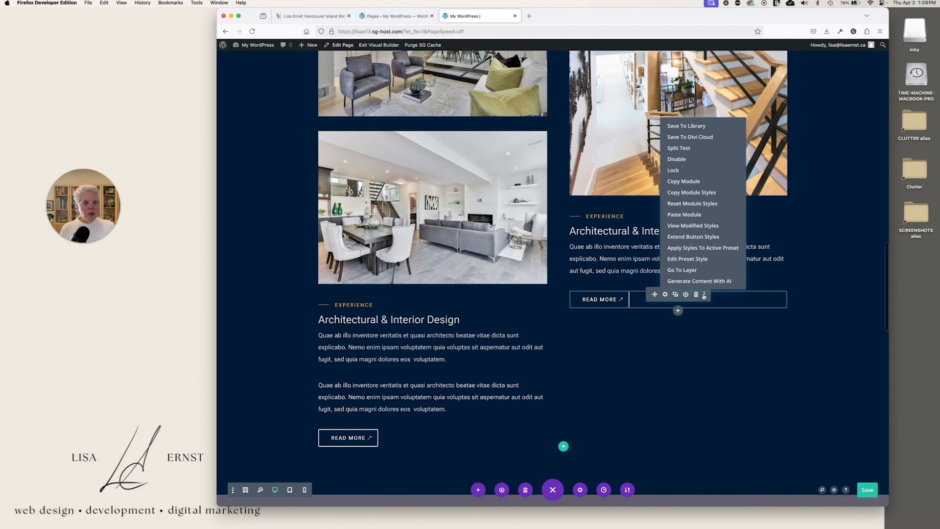
left_click(688, 216)
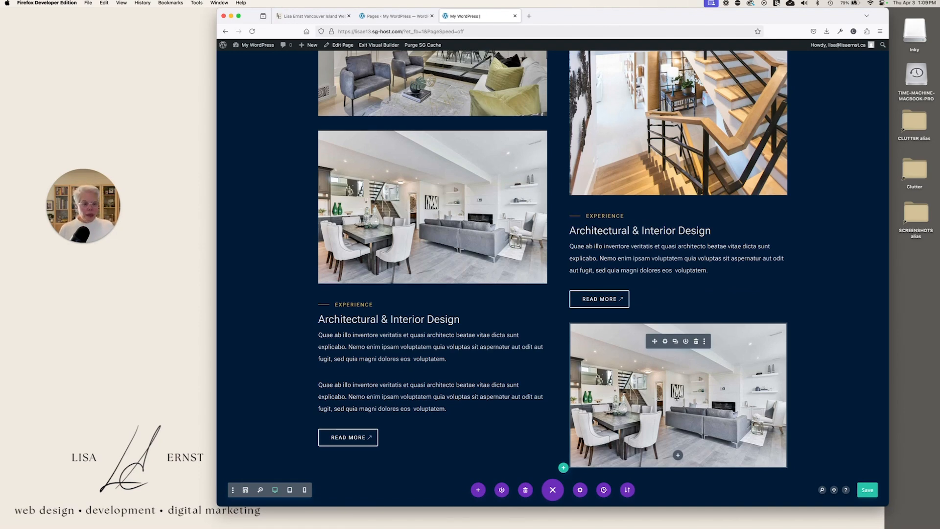
Move the pasted image from the second column to between the two text paragraphs in the first column.
scroll(701, 399, "down", 2)
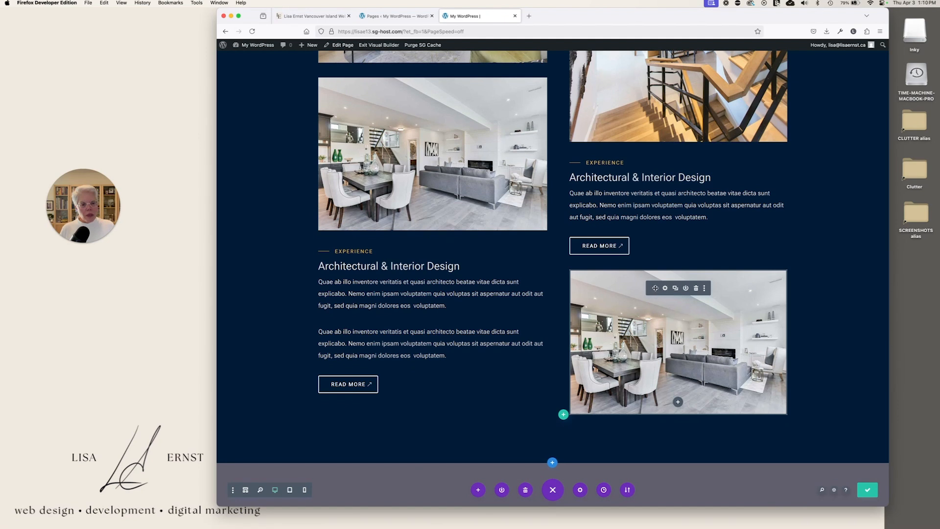
left_click_drag(655, 288, 408, 313)
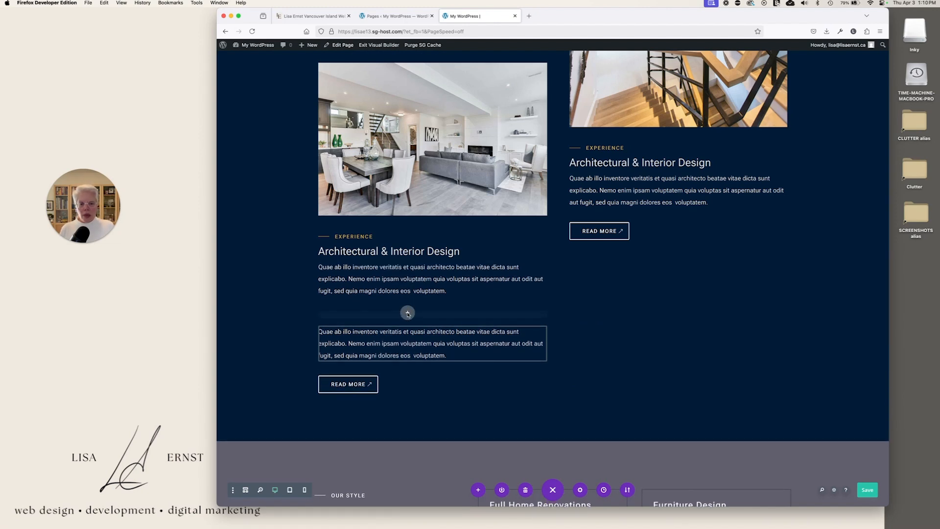
left_click_drag(407, 313, 408, 313)
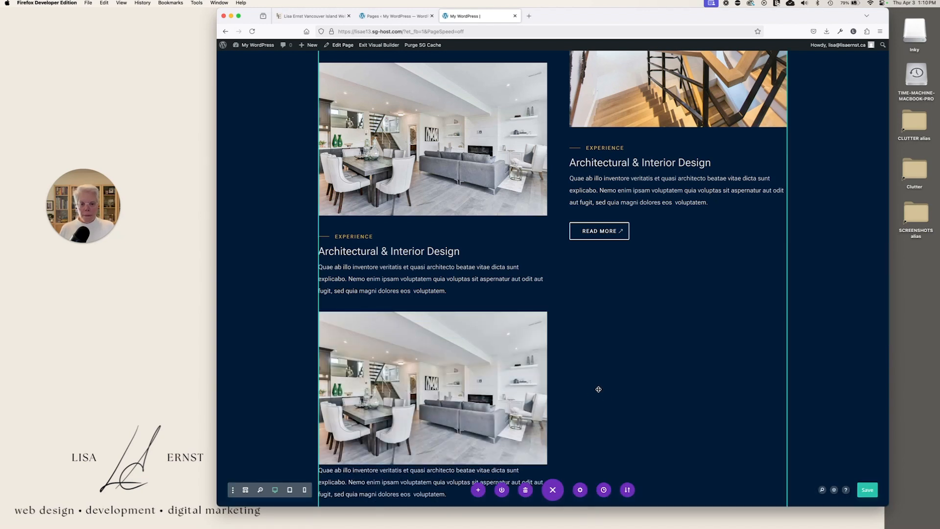
Link the moved image's top and bottom margins at 40px, and save the module settings and the page.
scroll(598, 389, "down", 4)
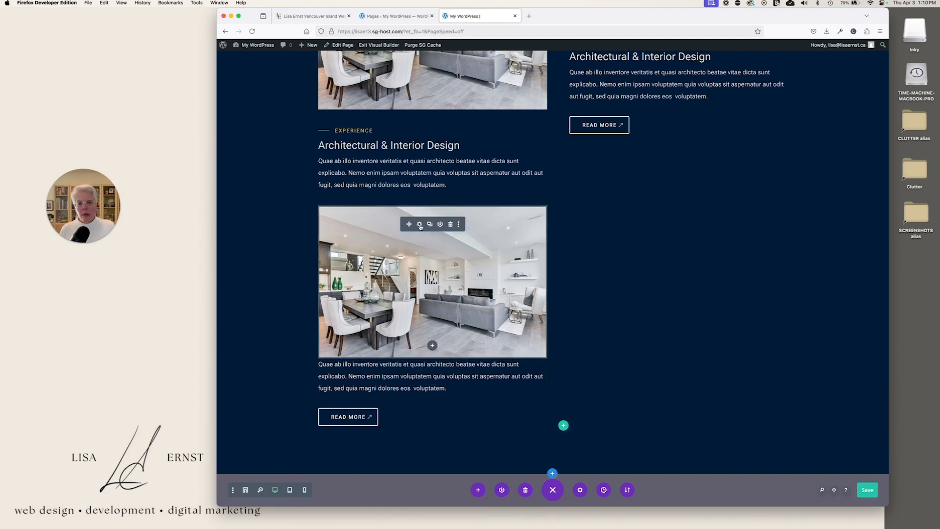
left_click(420, 224)
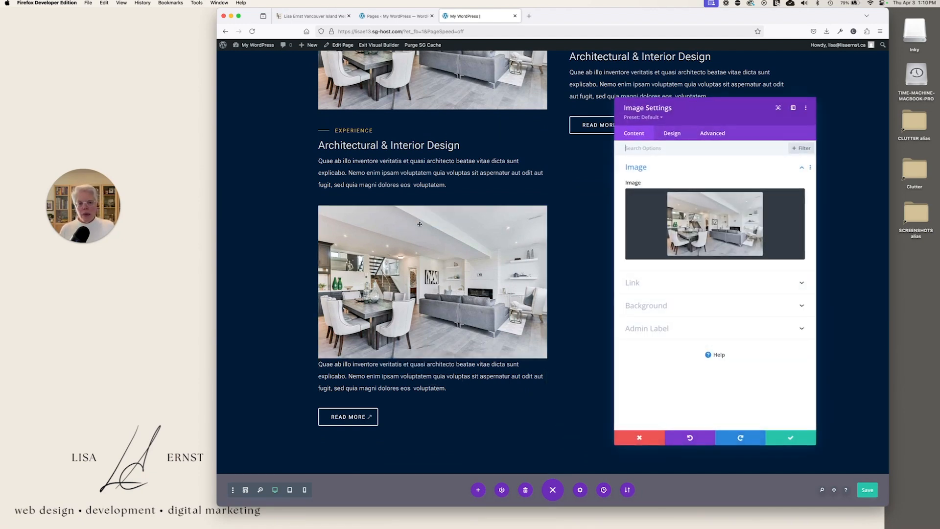
left_click(673, 136)
left_click(664, 216)
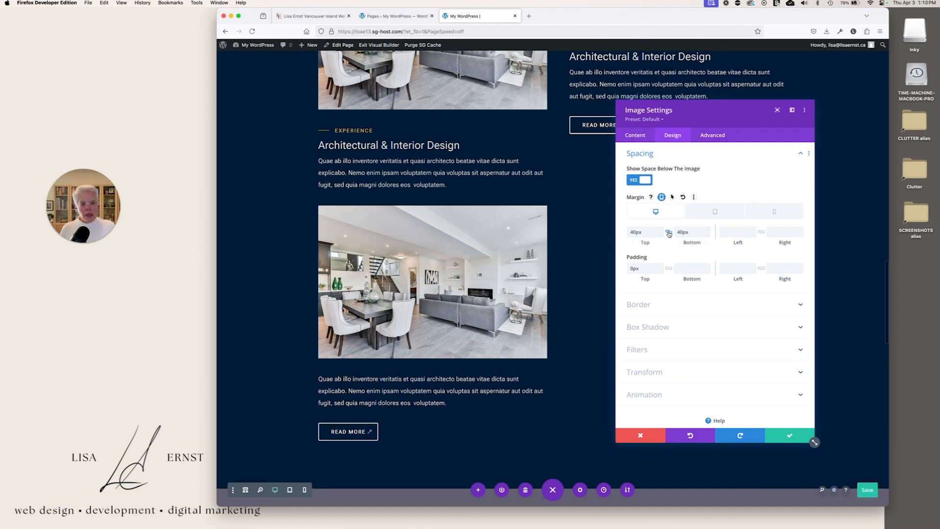
left_click(669, 232)
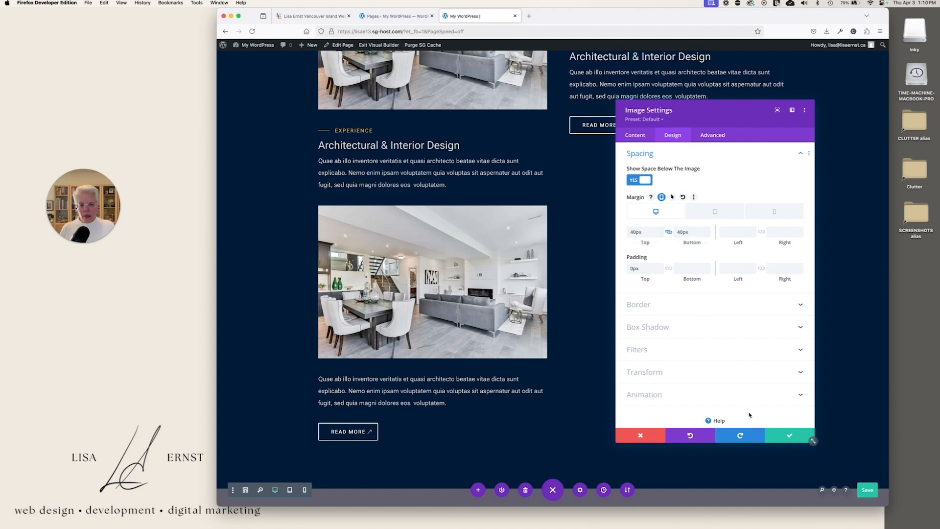
left_click(790, 436)
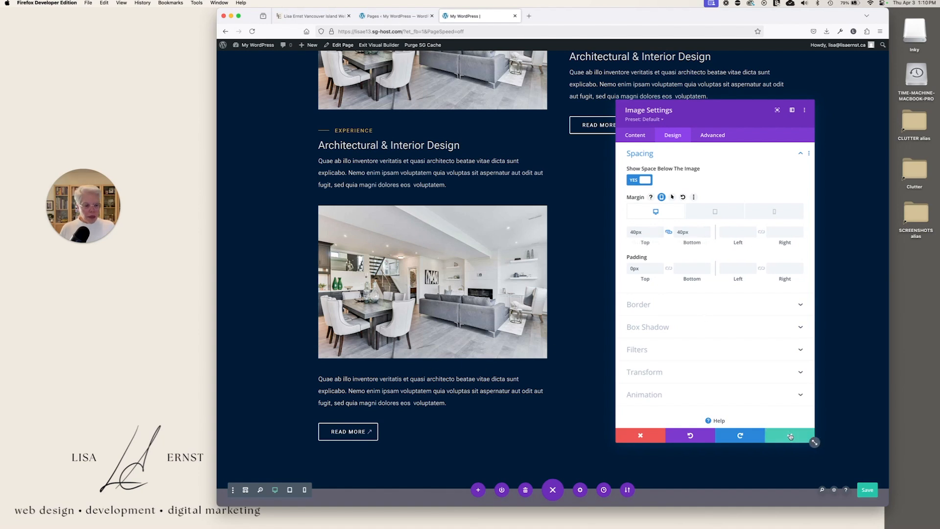
left_click(868, 490)
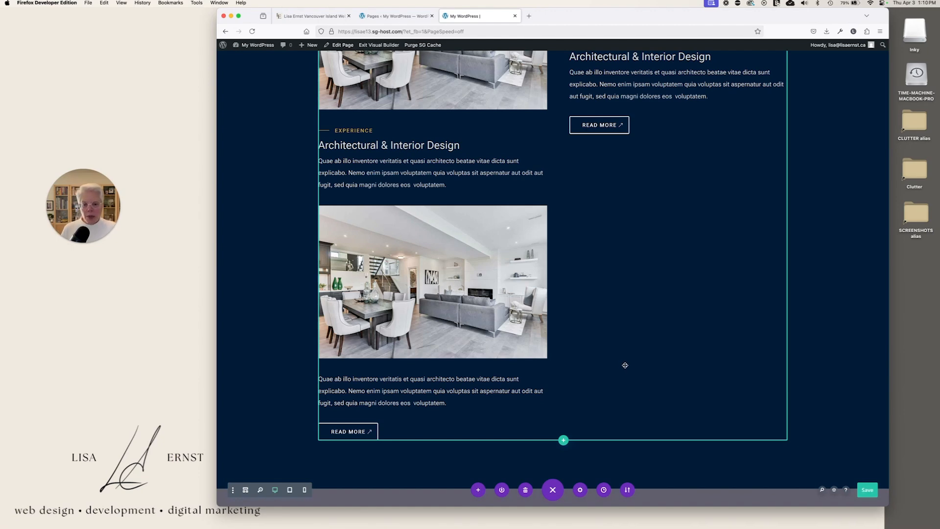
Delete the two Heading 2 rows below the first Learn More button in the Interior Design Services section.
scroll(625, 366, "up", 15)
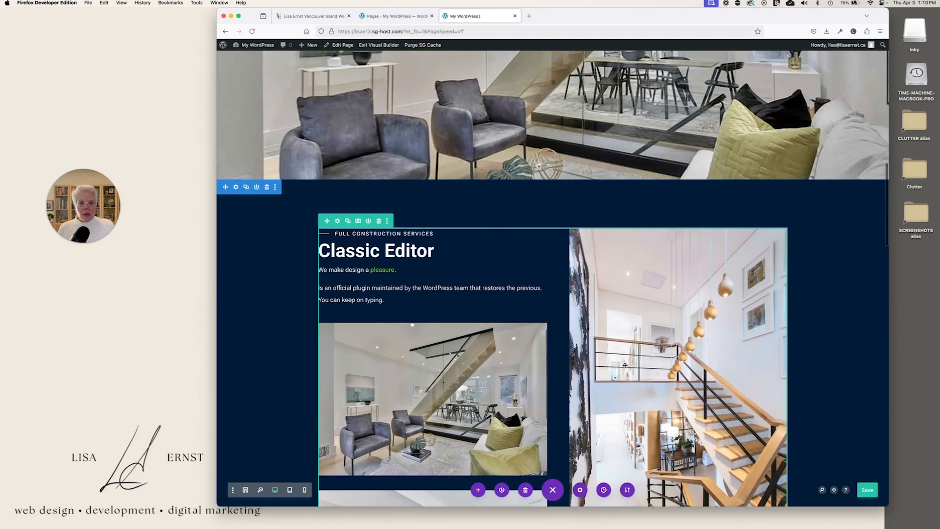
scroll(625, 366, "up", 20)
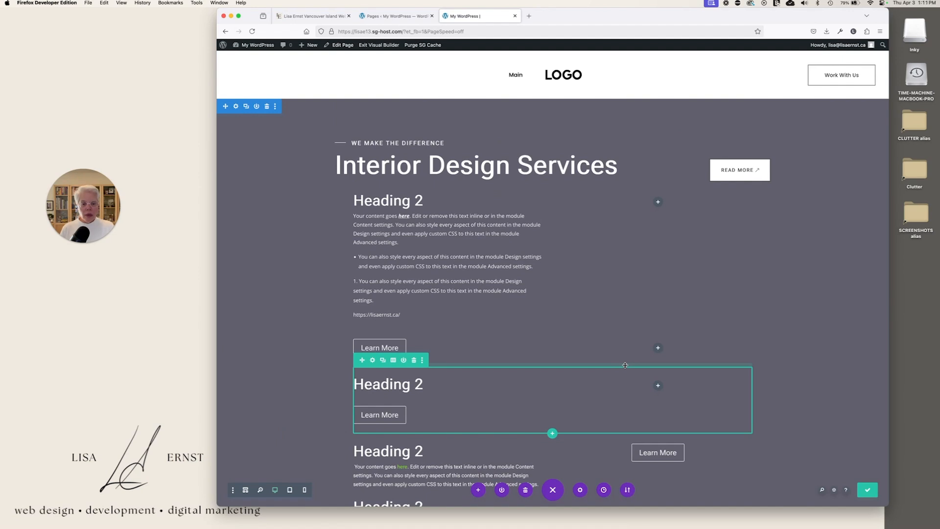
left_click(414, 359)
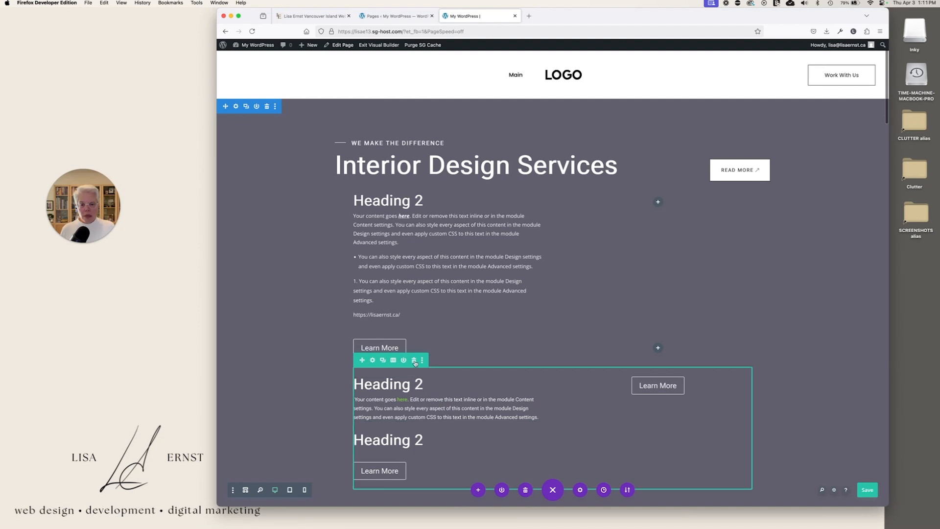
left_click(414, 360)
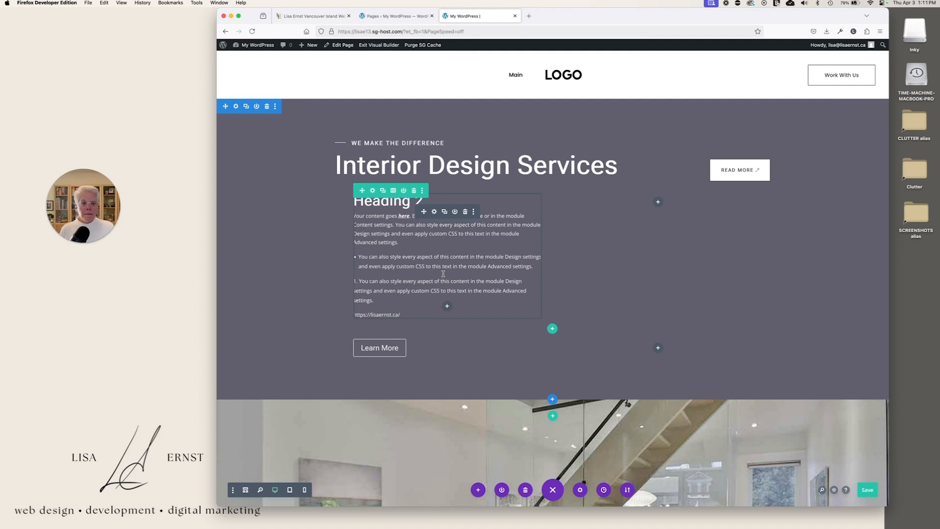
Duplicate the first "We Don't Design To Trends - We Set Them" section below the Classic Editor section.
scroll(493, 366, "down", 7)
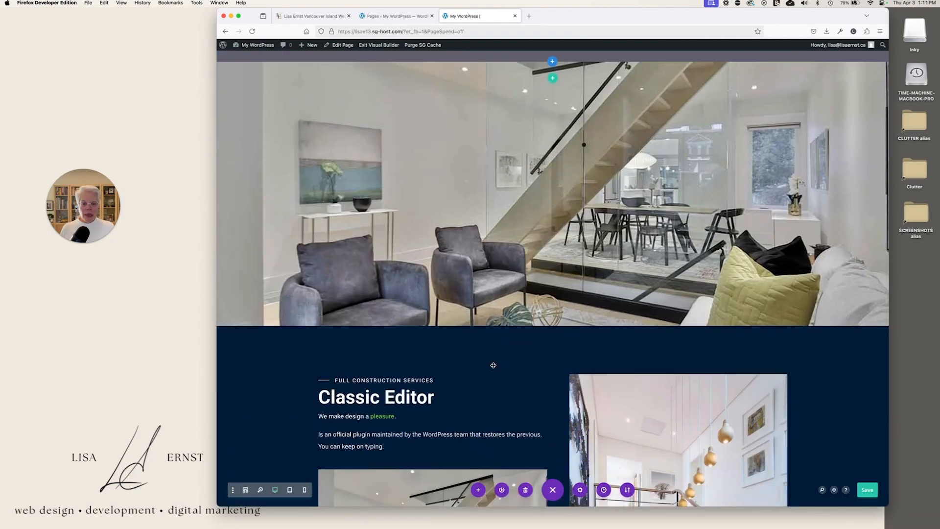
scroll(493, 366, "down", 15)
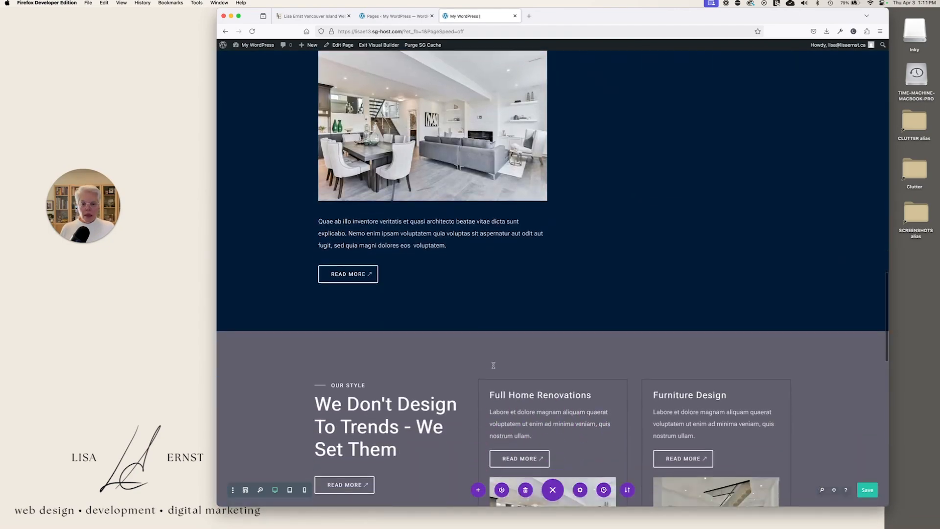
scroll(493, 365, "down", 6)
scroll(493, 365, "up", 4)
scroll(493, 366, "down", 3)
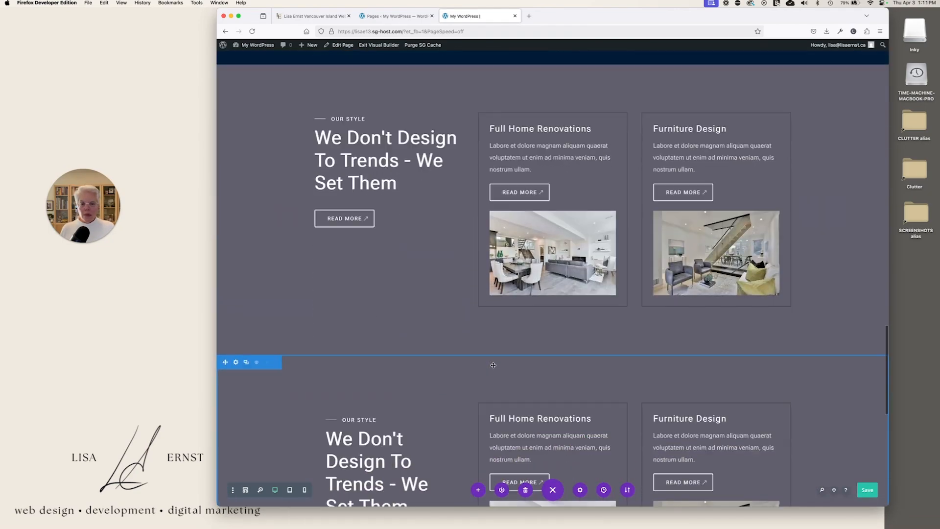
scroll(493, 366, "down", 1)
scroll(351, 345, "up", 3)
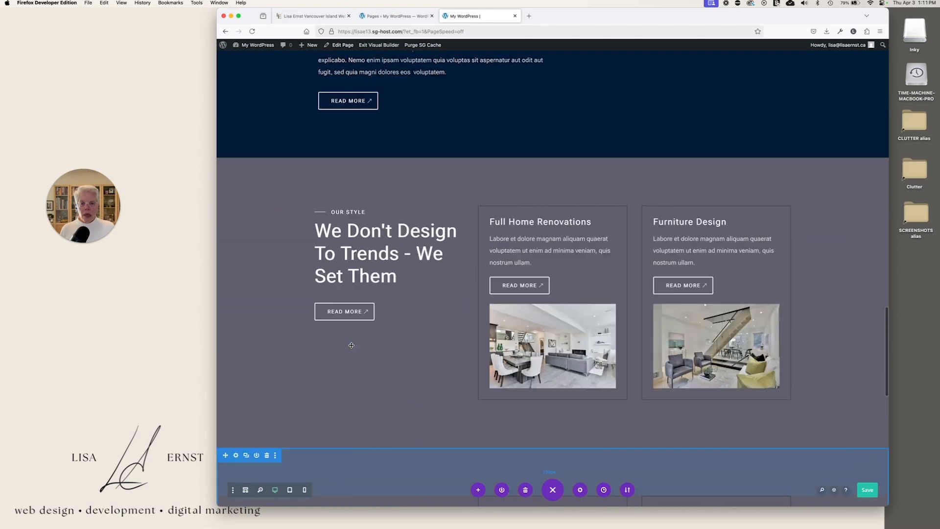
scroll(351, 345, "up", 1)
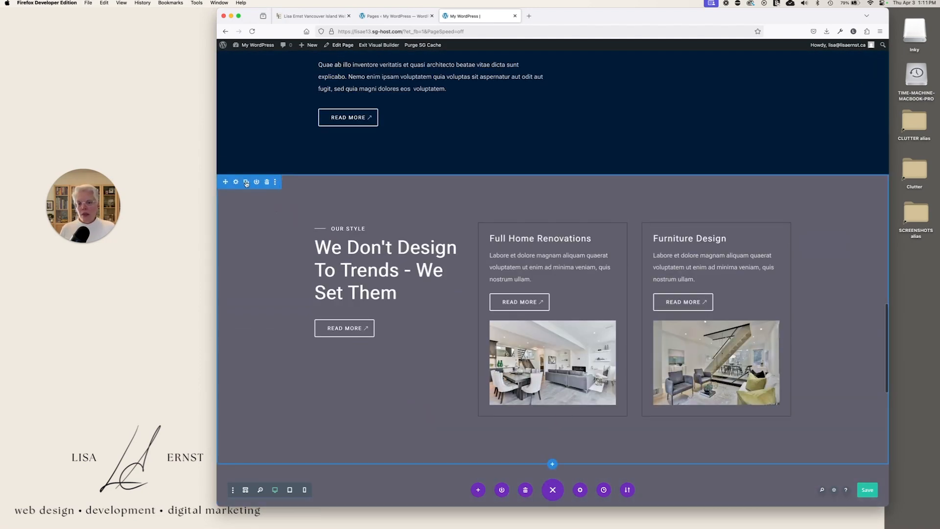
left_click(247, 183)
scroll(301, 262, "down", 7)
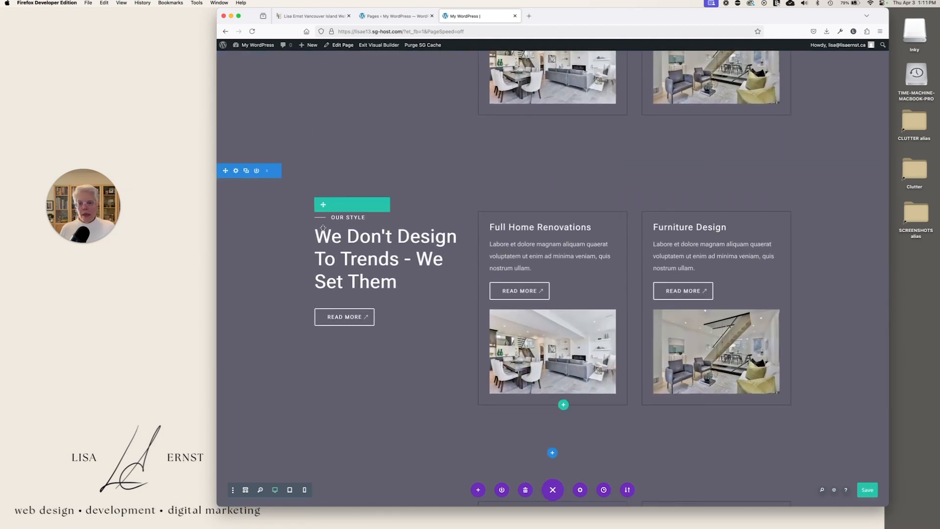
left_click_drag(365, 243, 335, 213)
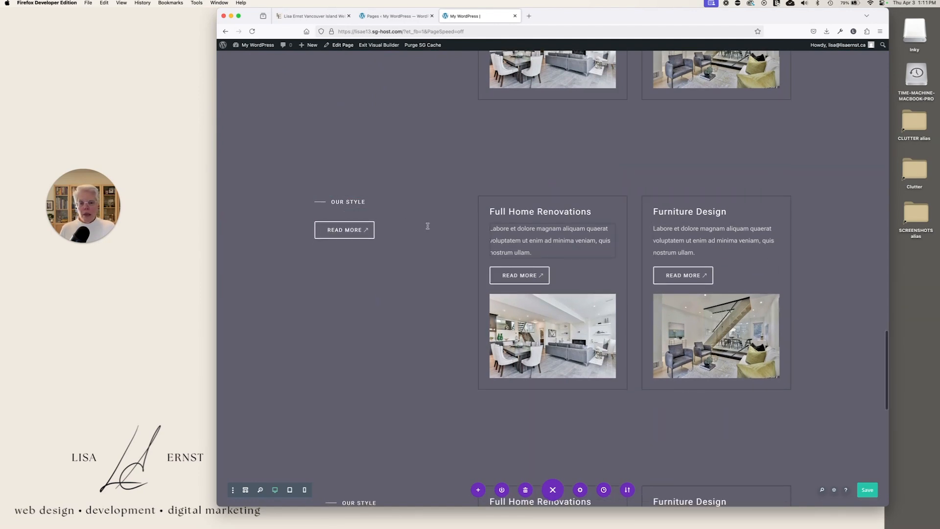
left_click_drag(428, 226, 431, 224)
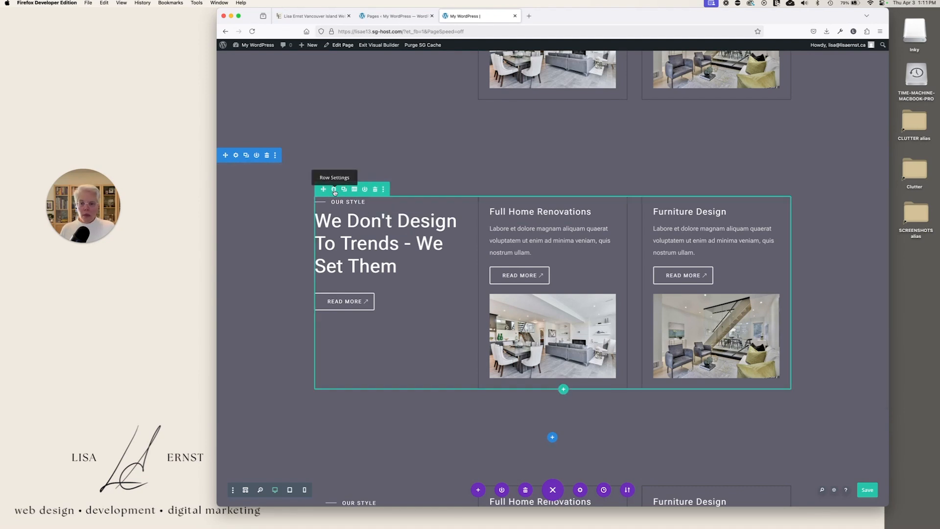
In the duplicated "We Don't Design To Trends" section, reorder the row's columns so the heading column comes last, and save the row settings.
left_click(334, 190)
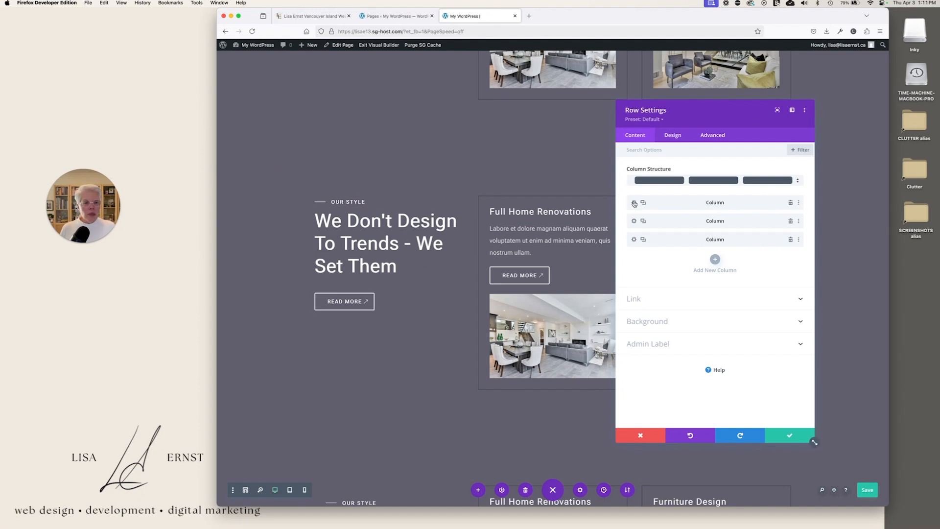
left_click_drag(634, 203, 637, 246)
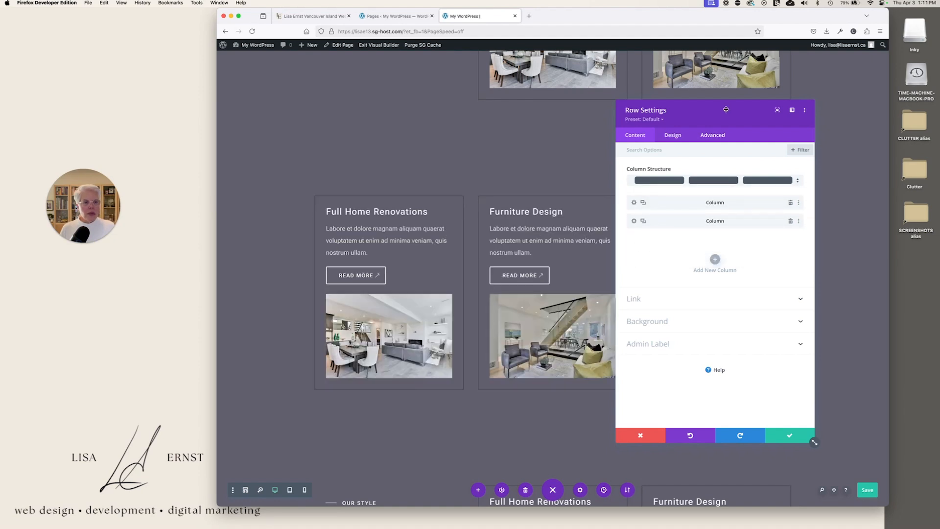
left_click_drag(726, 109, 550, 110)
left_click_drag(418, 108, 385, 106)
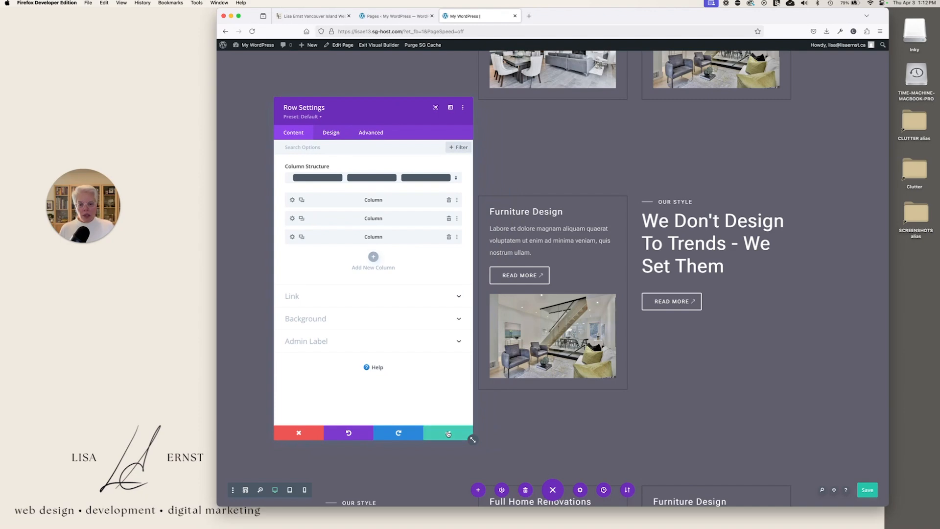
left_click(448, 434)
Delete the duplicated section whose heading column comes last, and save the page.
scroll(692, 398, "up", 4)
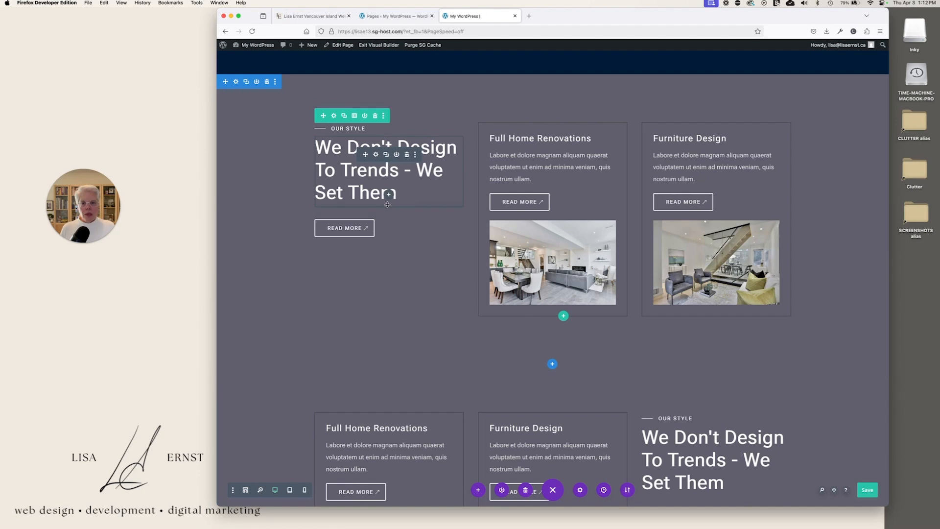
scroll(345, 226, "down", 1)
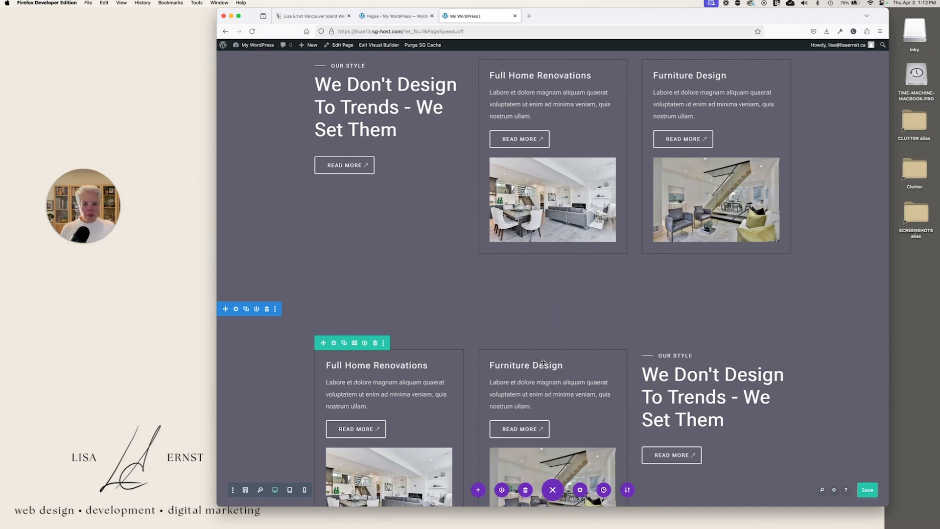
scroll(762, 383, "down", 5)
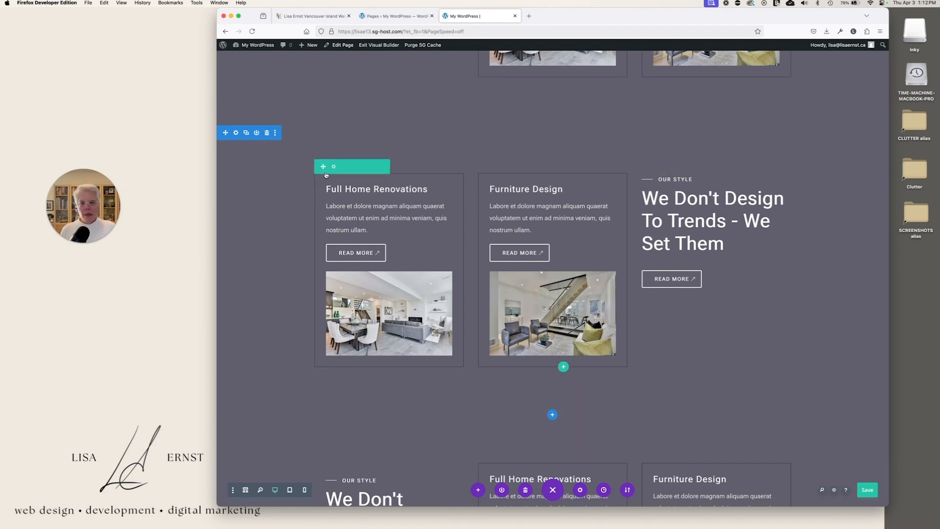
key("super+x")
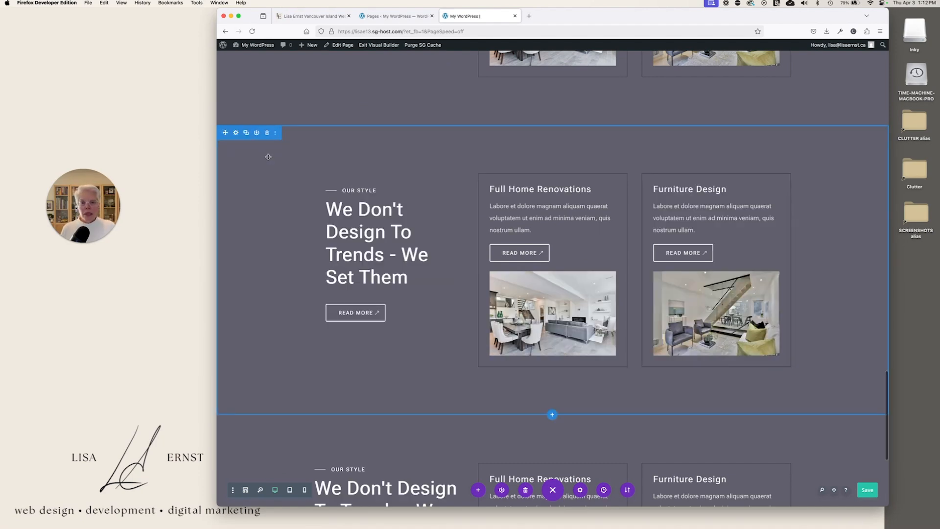
key("super+s")
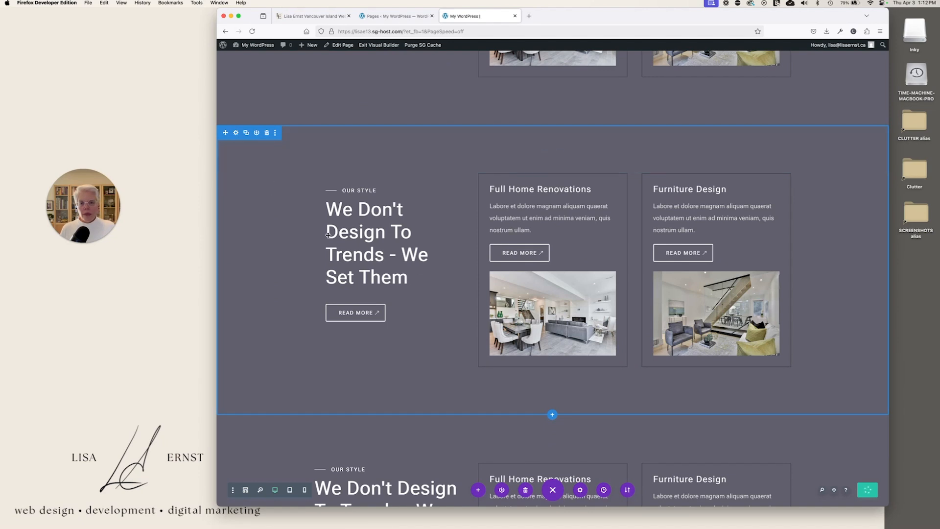
Delete the last two "We Don't Design To Trends" sections above the footer, keeping only the first one, and save the page.
scroll(274, 274, "down", 5)
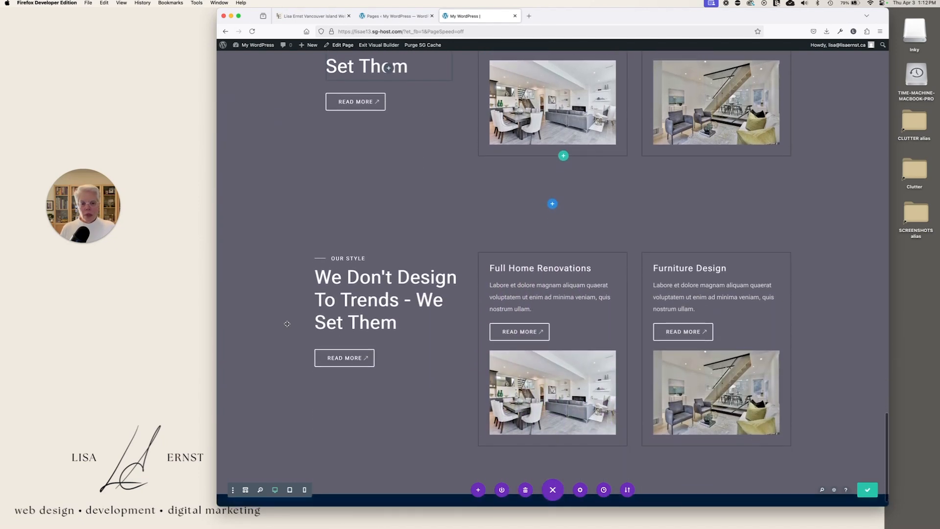
left_click(267, 212)
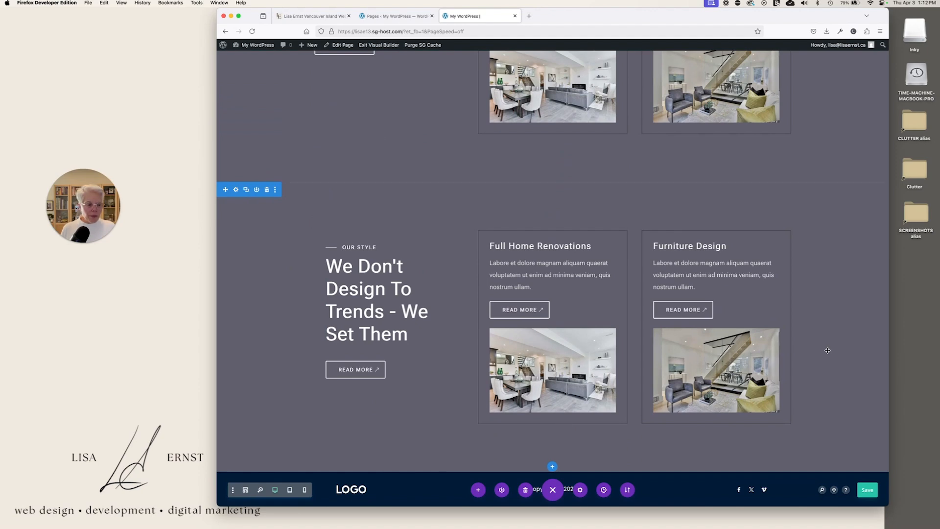
scroll(788, 344, "up", 3)
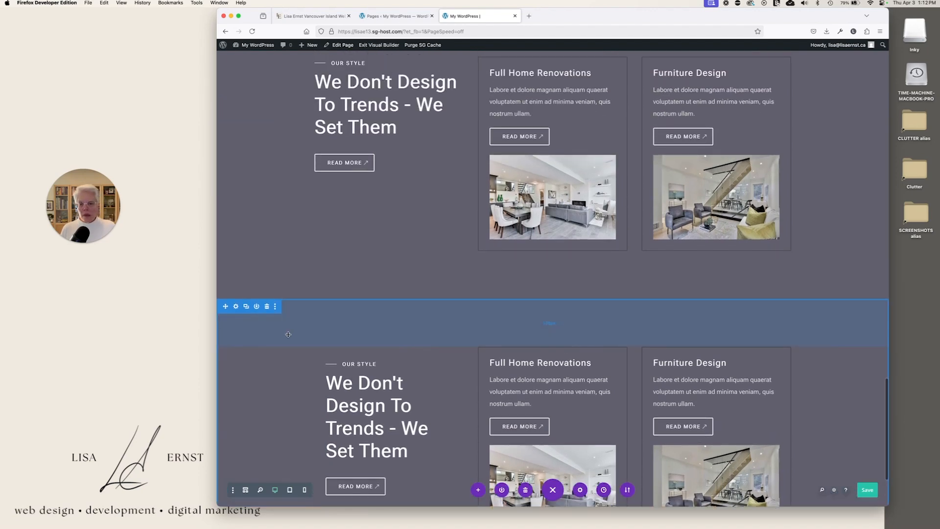
scroll(414, 333, "up", 3)
scroll(414, 333, "down", 3)
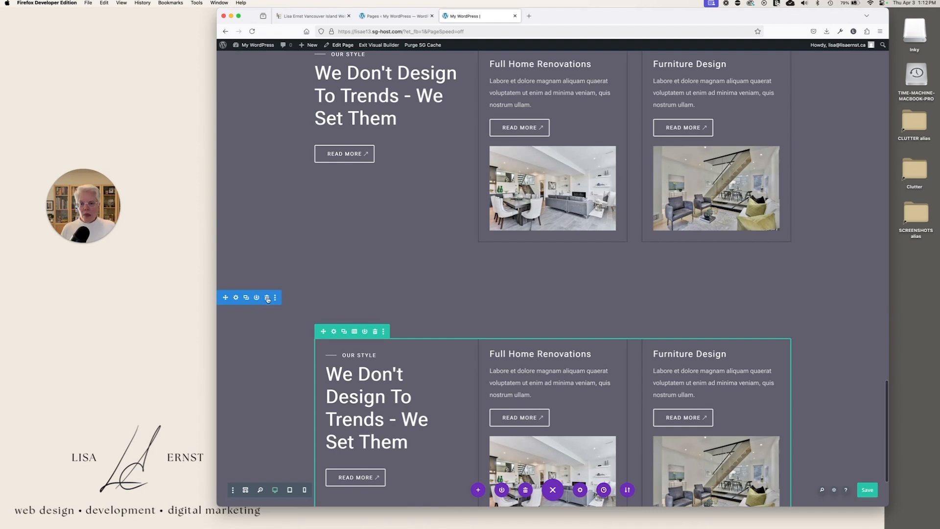
left_click(268, 298)
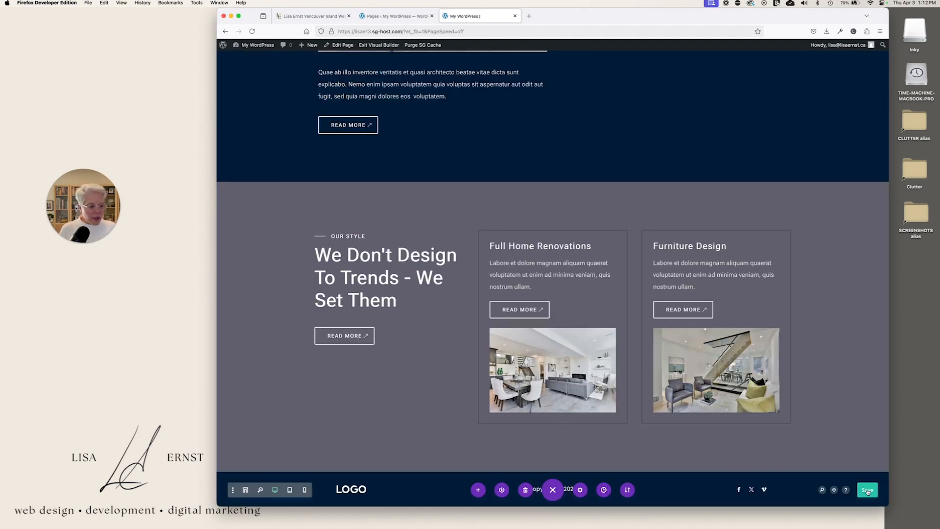
left_click(867, 490)
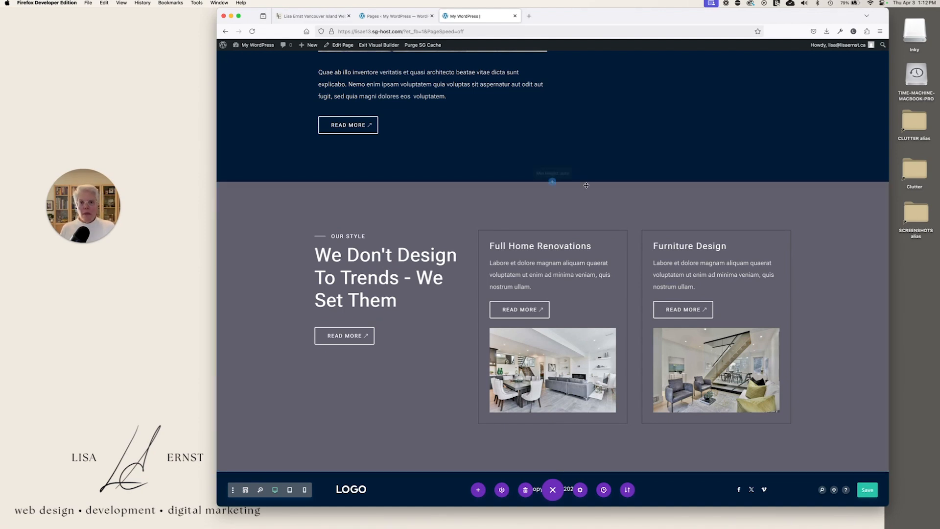
Exit the Visual Builder and review the published front page from the header down to the footer.
scroll(659, 200, "up", 20)
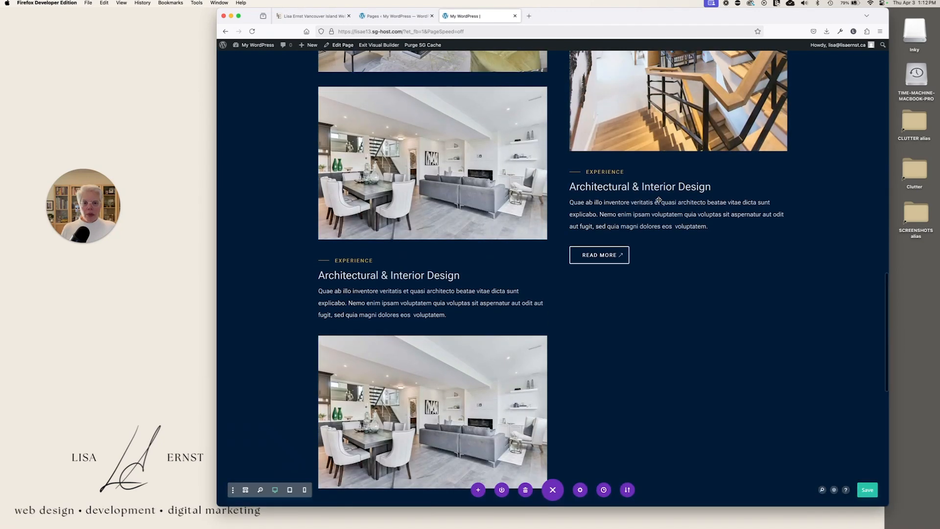
scroll(659, 199, "up", 5)
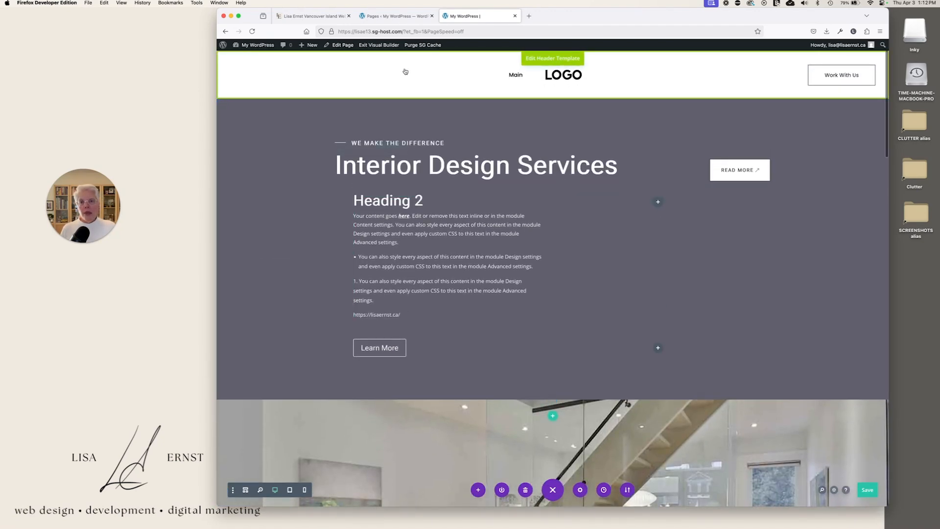
left_click(374, 46)
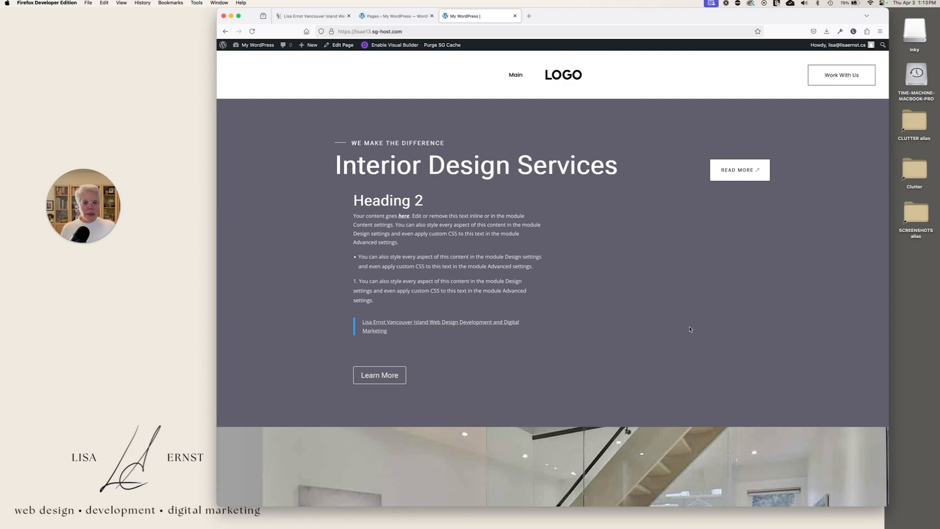
scroll(546, 335, "down", 4)
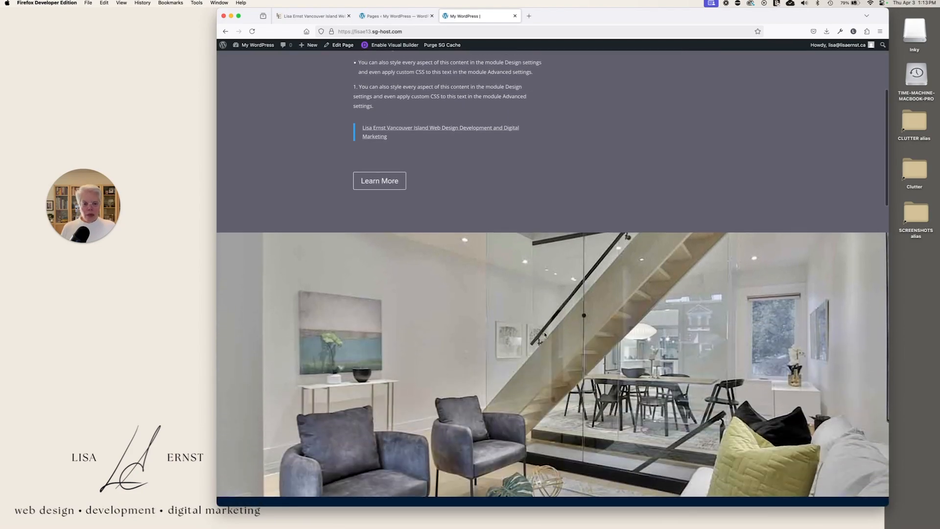
scroll(545, 335, "down", 12)
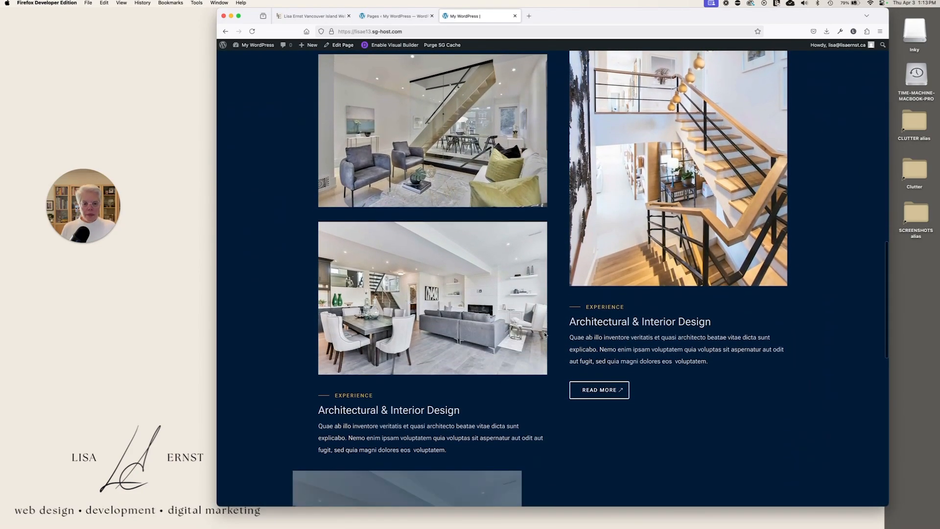
scroll(545, 335, "down", 10)
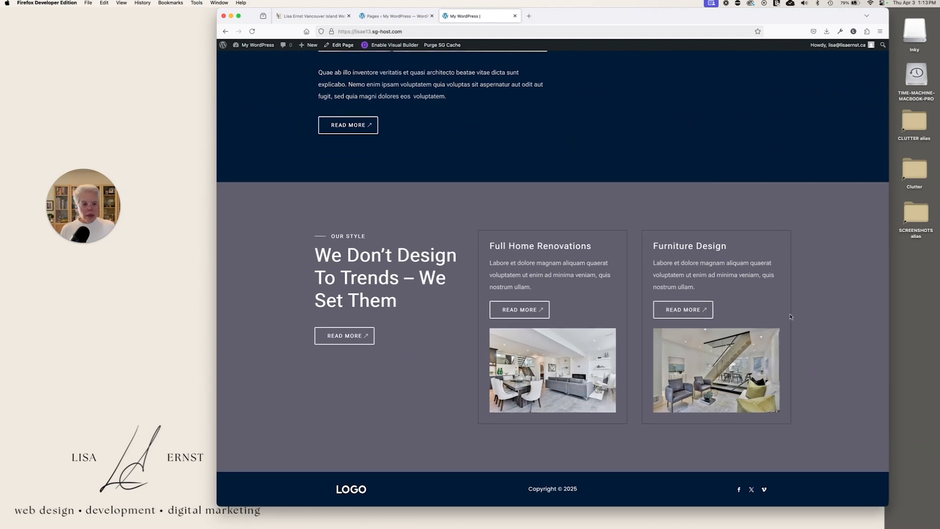
scroll(817, 301, "up", 10)
scroll(817, 301, "up", 10)
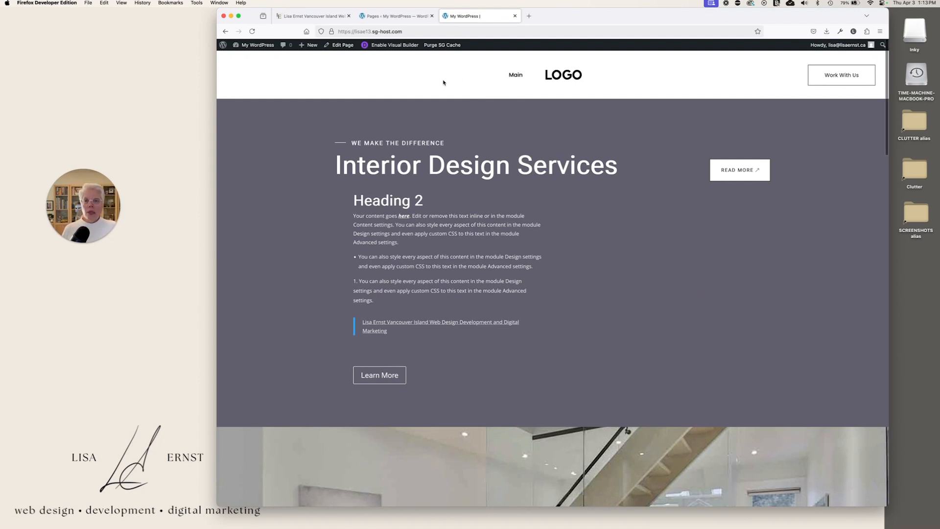
Return to the site's WordPress admin dashboard.
mouse_move(258, 45)
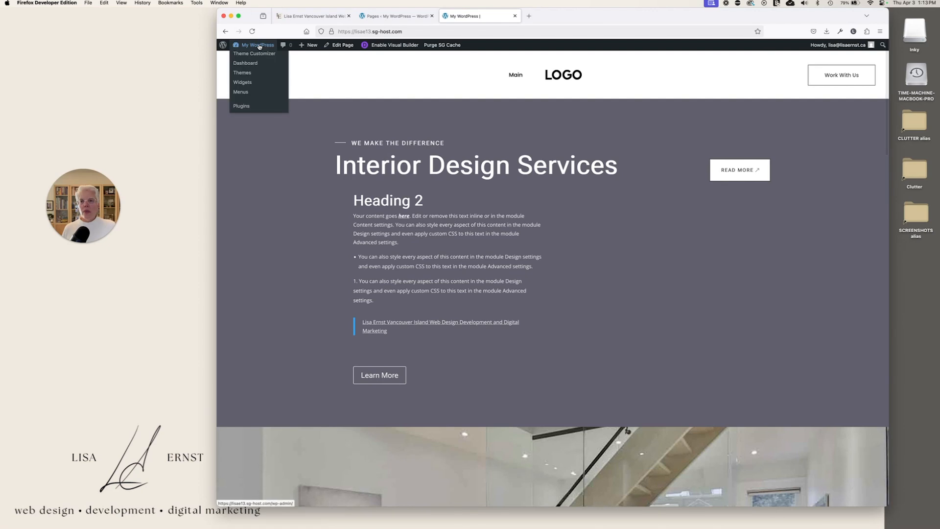
left_click(247, 63)
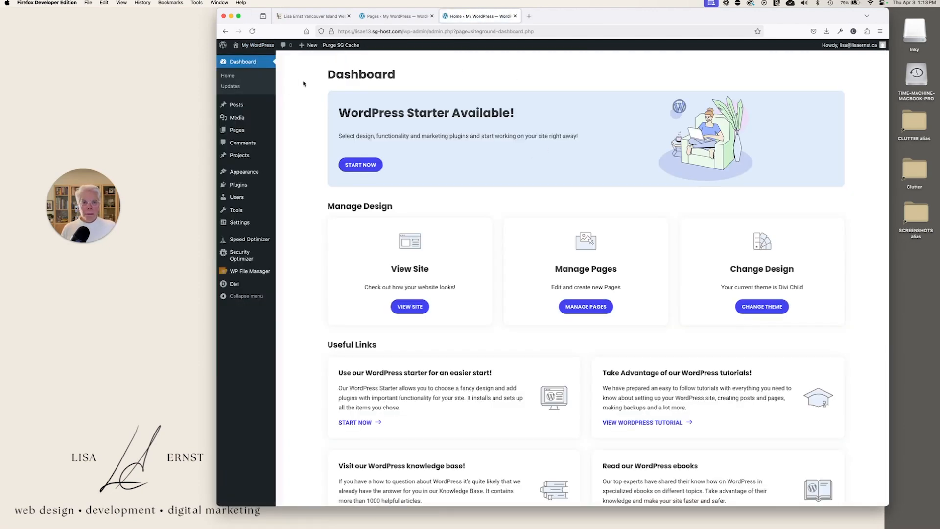
left_click_drag(584, 19, 608, 16)
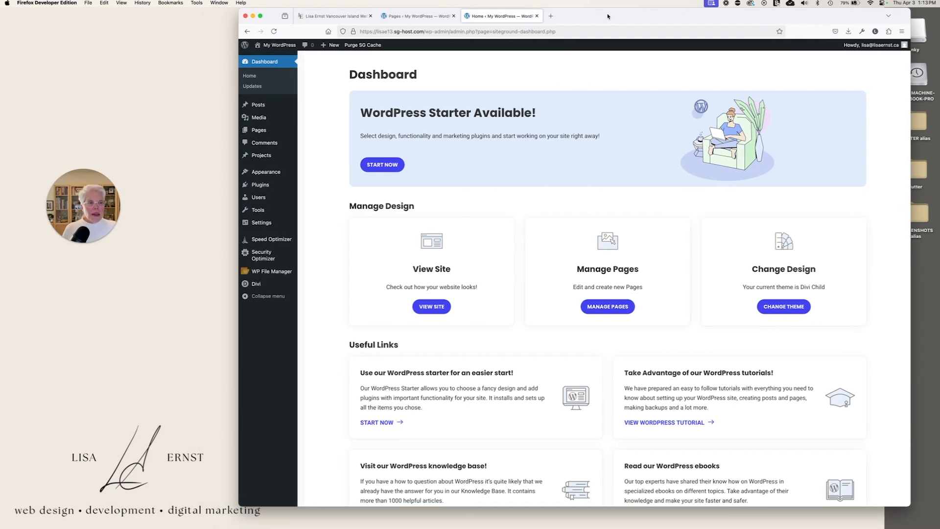